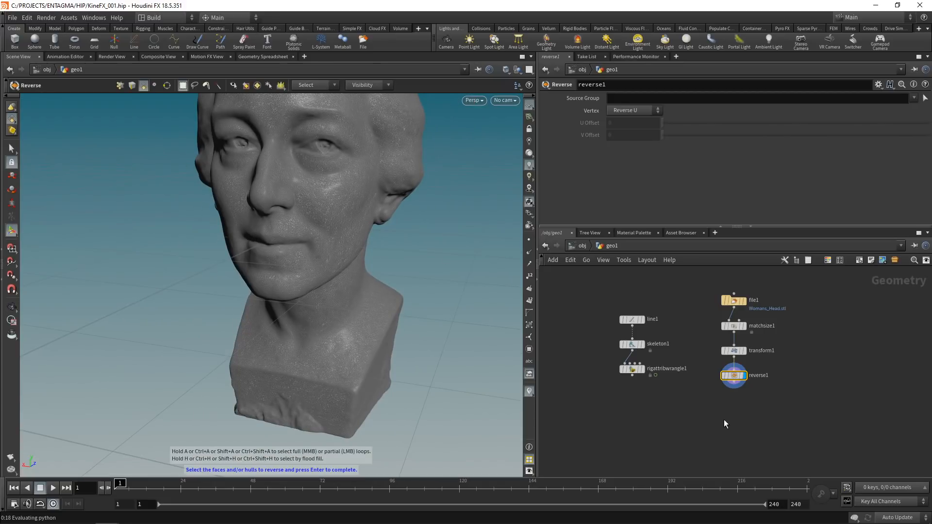
# Step: Add a Remesh node after the reverse node and set its target size to 0.02
pyautogui.press('Tab')
pyautogui.write('rem')
pyautogui.press('Return')
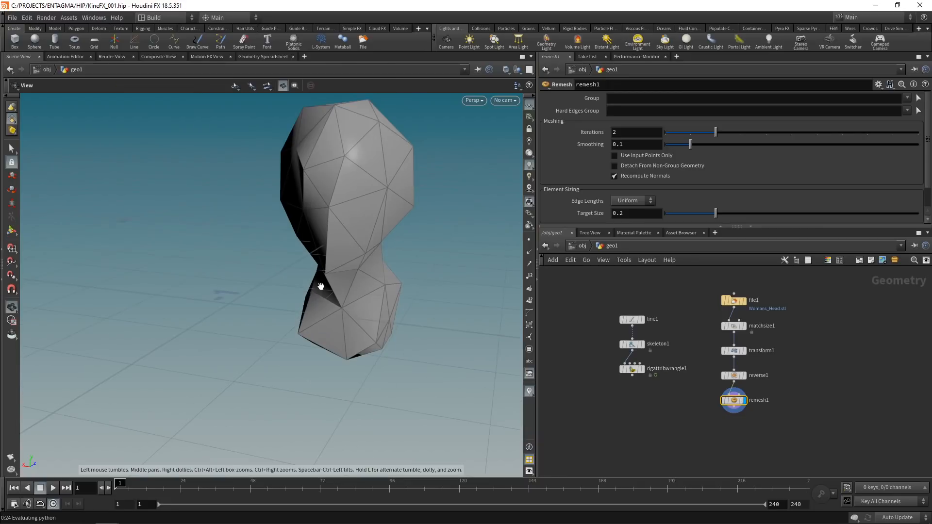
pyautogui.moveTo(322, 281); pyautogui.dragTo(360, 265)
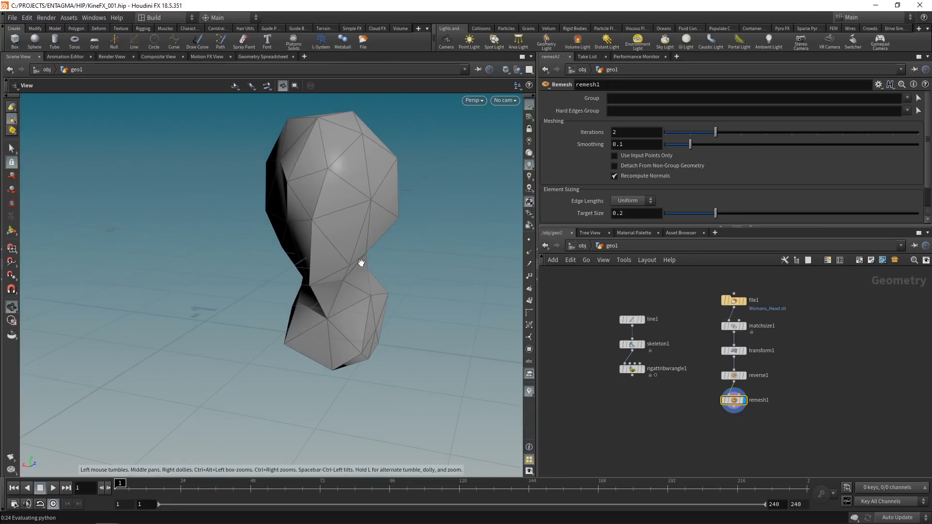
pyautogui.click(626, 211)
pyautogui.write('2')
pyautogui.press('Return')
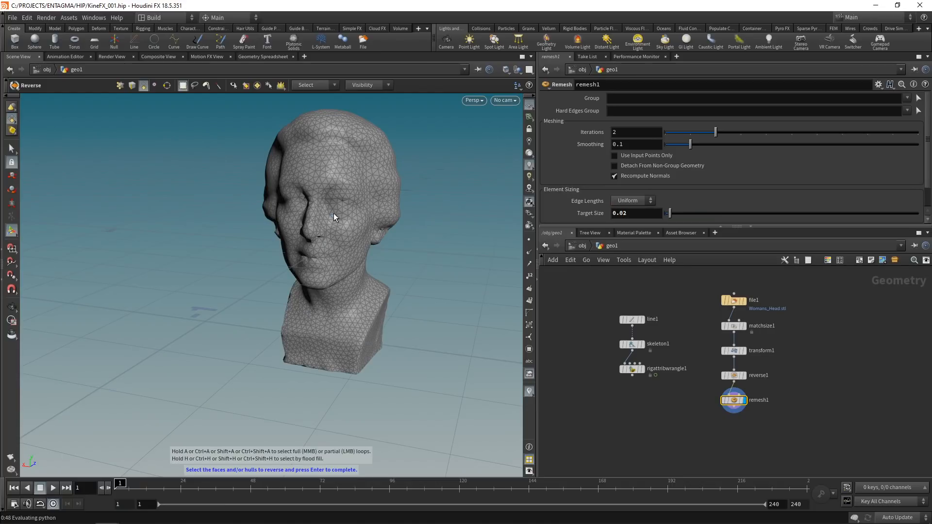
# Step: Append a Normal node below the remesh node and add the normals to points
pyautogui.press('Tab')
pyautogui.write('norm')
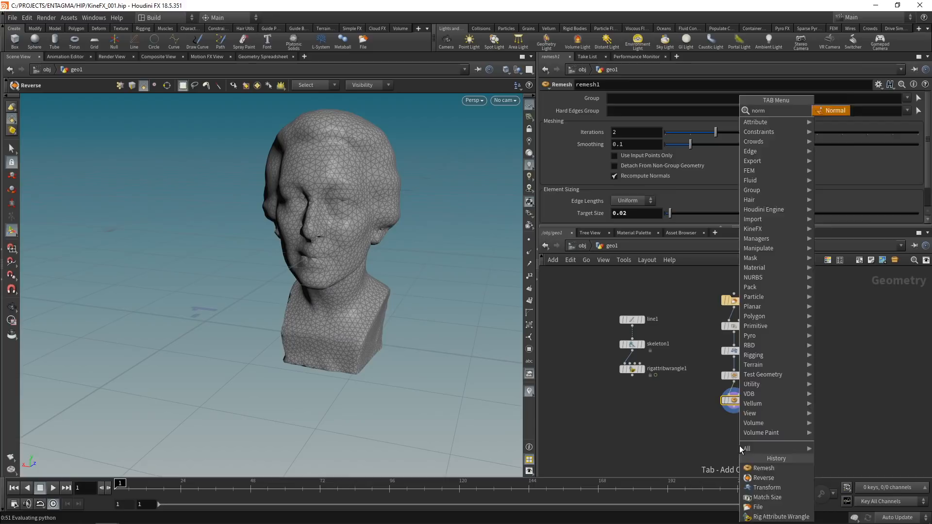
pyautogui.press('Return')
pyautogui.click(636, 155)
pyautogui.click(629, 155)
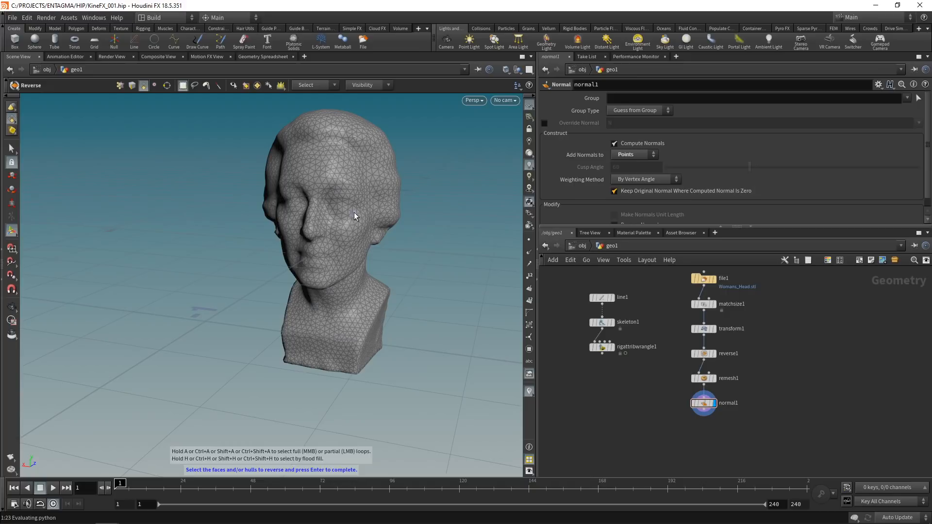
# Step: Append a Divide node after the normal node and enable Compute Dual to turn the triangles into cells
pyautogui.press('Tab')
pyautogui.write('div')
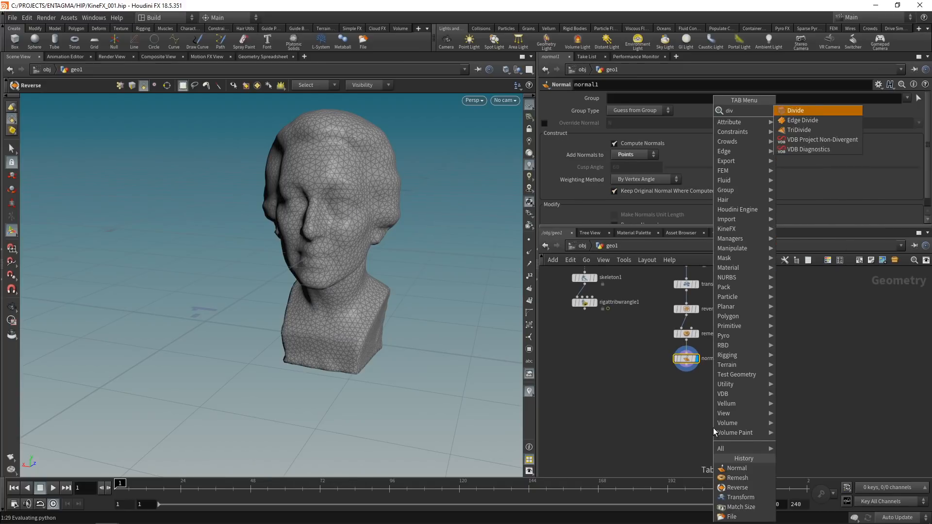
pyautogui.press('Return')
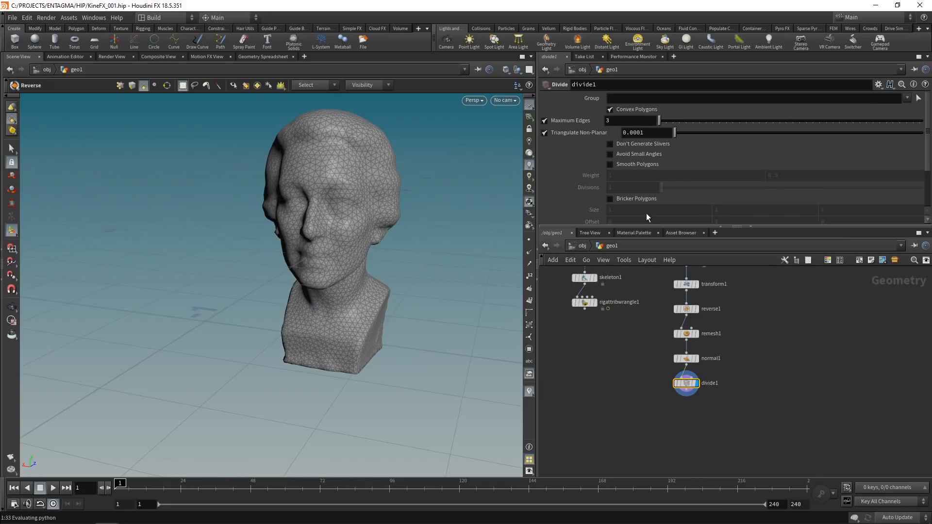
pyautogui.scroll(-4, 645, 217)
pyautogui.click(610, 207)
pyautogui.press('space')
pyautogui.moveTo(317, 215); pyautogui.dragTo(381, 214)
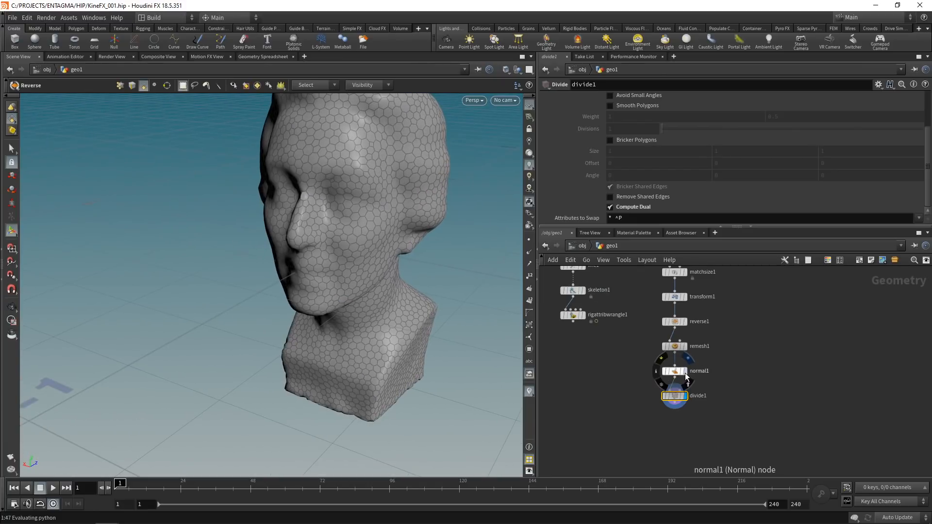
# Step: Temporarily overlay the normal node's triangle mesh as a template on the dual mesh and compare the two
pyautogui.click(683, 372)
pyautogui.keyDown('alt'); pyautogui.moveTo(411, 236); pyautogui.dragTo(305, 125, button='right'); pyautogui.keyUp('alt')
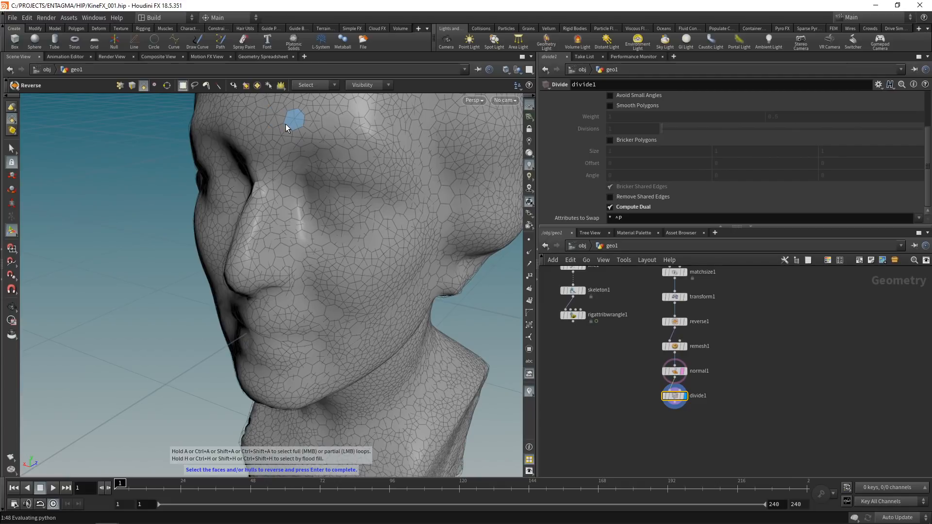
pyautogui.moveTo(727, 420); pyautogui.dragTo(650, 375)
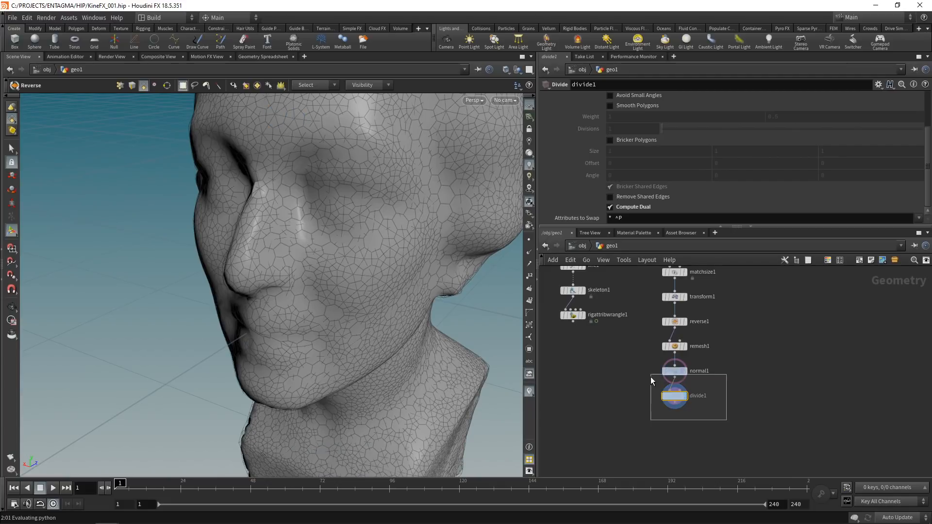
pyautogui.click(676, 398)
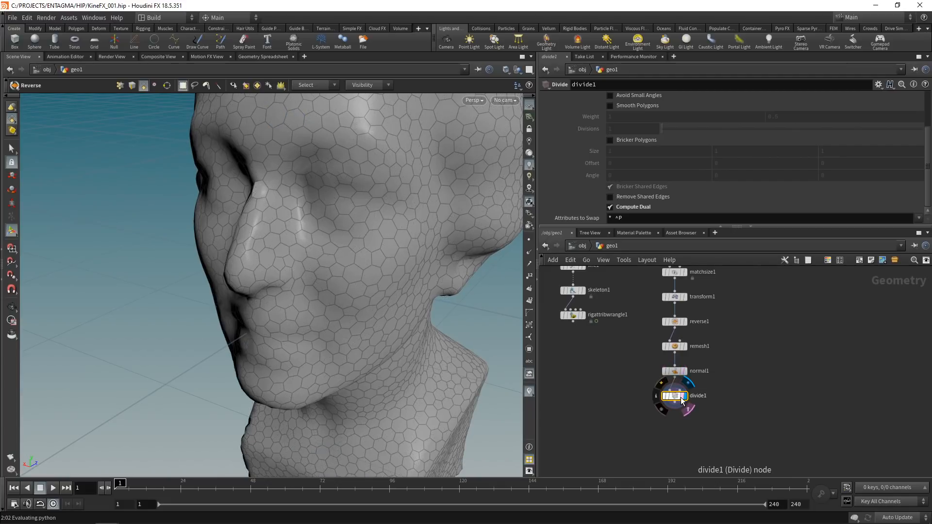
pyautogui.keyDown('alt'); pyautogui.moveTo(252, 286); pyautogui.dragTo(283, 340, button='right'); pyautogui.keyUp('alt')
pyautogui.keyDown('alt'); pyautogui.moveTo(283, 339); pyautogui.dragTo(345, 333); pyautogui.keyUp('alt')
pyautogui.keyDown('alt'); pyautogui.moveTo(301, 282); pyautogui.dragTo(321, 309, button='right'); pyautogui.keyUp('alt')
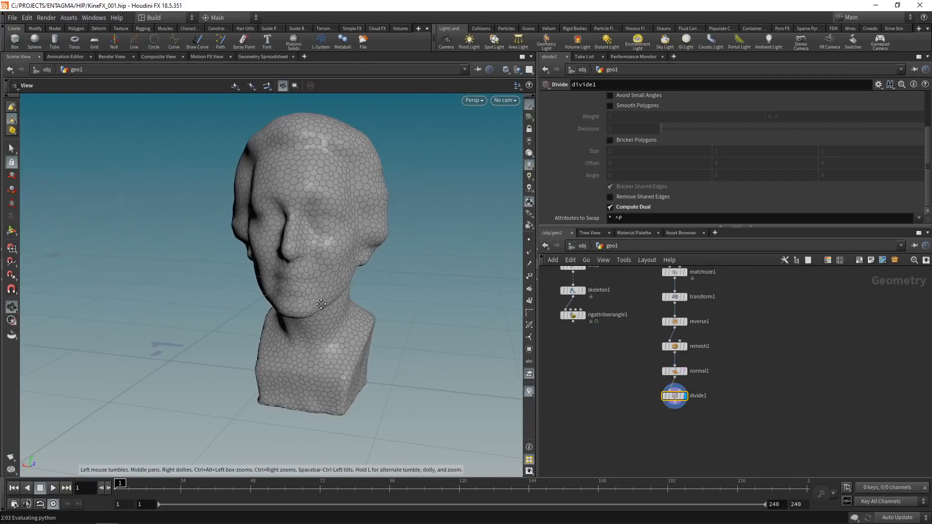
pyautogui.keyDown('alt'); pyautogui.moveTo(321, 310); pyautogui.dragTo(305, 331); pyautogui.keyUp('alt')
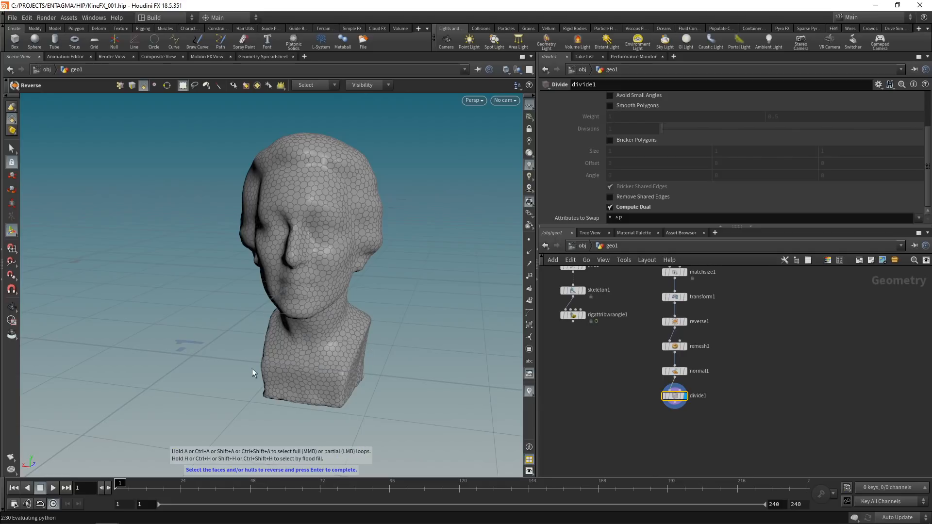
# Step: Add a Group node below the divide node, set it to points, name the group start and disable its base group
pyautogui.press('Escape')
pyautogui.moveTo(272, 369); pyautogui.dragTo(442, 444)
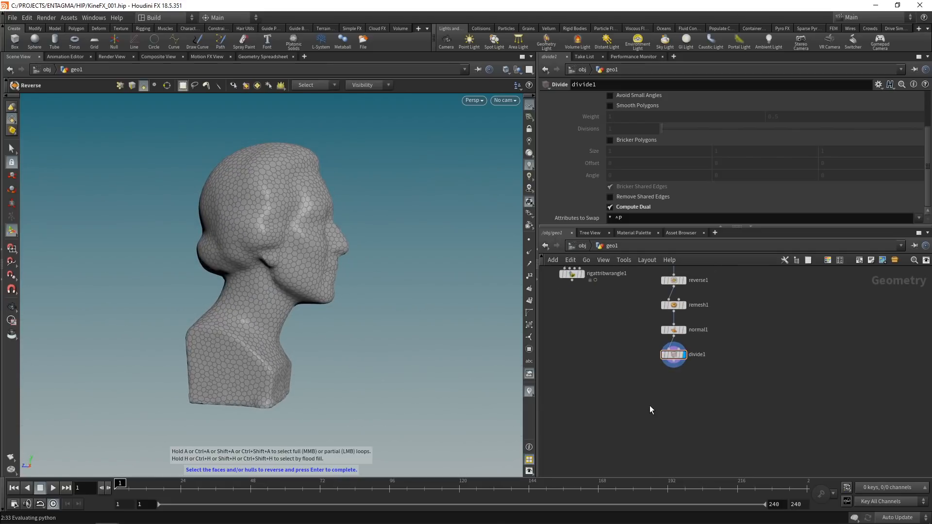
pyautogui.press('Tab')
pyautogui.write('group')
pyautogui.press('Return')
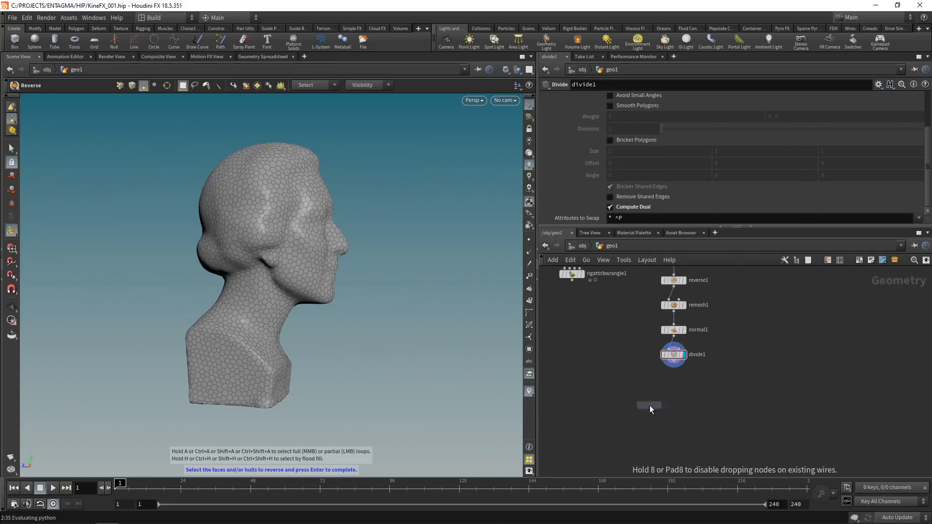
pyautogui.click(649, 406)
pyautogui.click(637, 399)
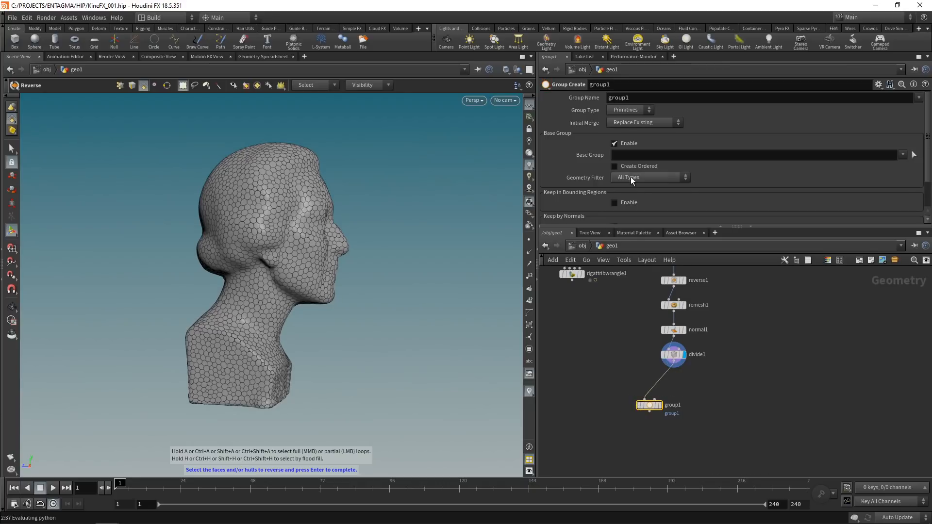
pyautogui.click(623, 108)
pyautogui.click(627, 126)
pyautogui.doubleClick(629, 98)
pyautogui.write('sta')
pyautogui.click(624, 144)
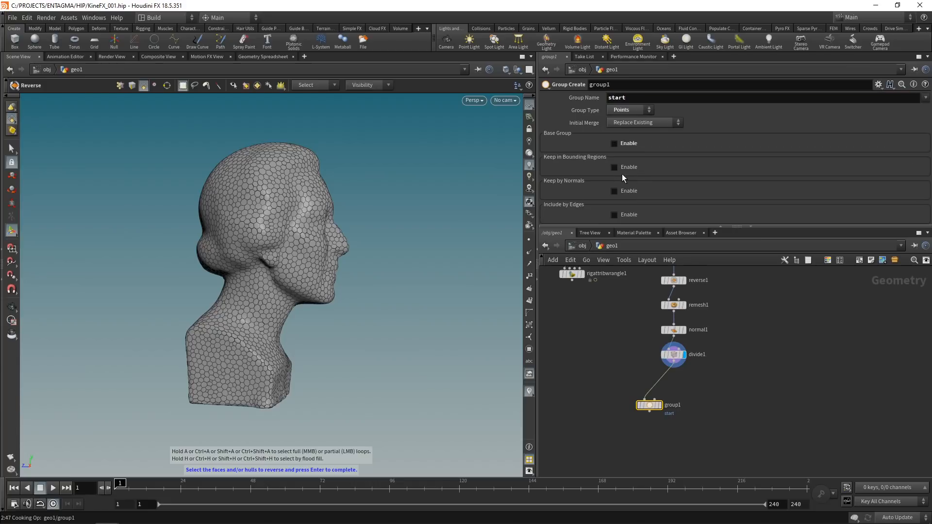
# Step: Display the start group node and enable its bounding region with a bounding sphere
pyautogui.click(614, 167)
pyautogui.moveTo(627, 227); pyautogui.dragTo(627, 253)
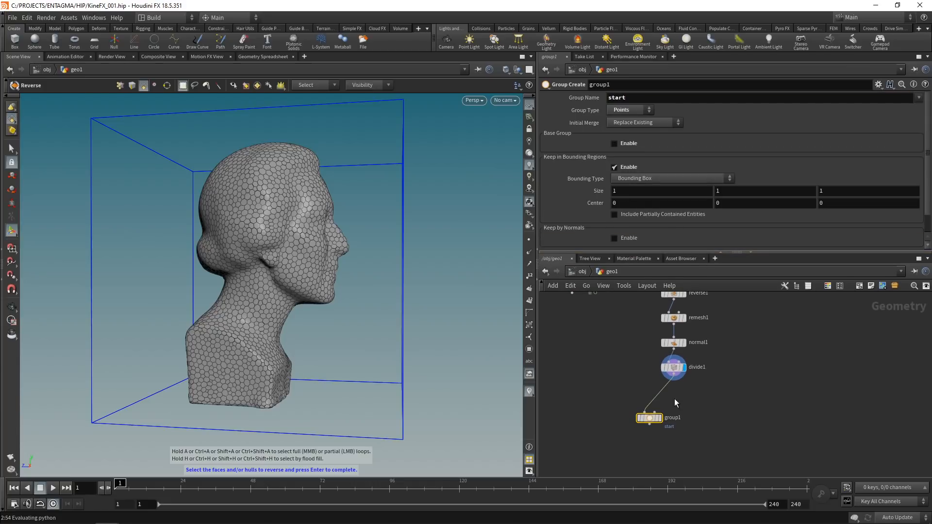
pyautogui.click(660, 419)
pyautogui.click(669, 179)
pyautogui.click(669, 197)
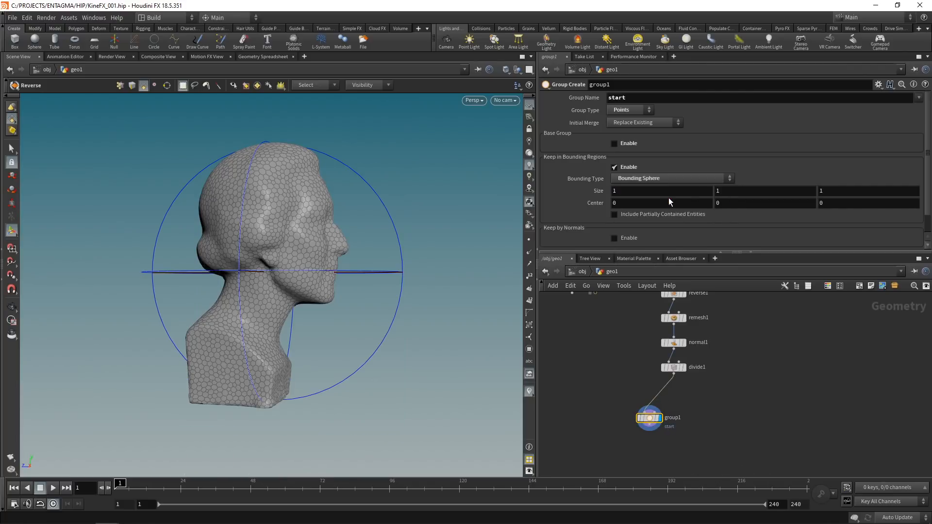
# Step: Move the start group's bounding sphere to the base of the bust, centred at about 0.195, -0.451, 0.381
pyautogui.click(11, 232)
pyautogui.keyDown('alt'); pyautogui.moveTo(185, 267); pyautogui.dragTo(366, 305); pyautogui.keyUp('alt')
pyautogui.moveTo(328, 283); pyautogui.dragTo(335, 432)
pyautogui.keyDown('alt'); pyautogui.moveTo(335, 432); pyautogui.dragTo(311, 366, button='middle'); pyautogui.keyUp('alt')
pyautogui.moveTo(360, 371); pyautogui.dragTo(220, 341)
pyautogui.moveTo(228, 287); pyautogui.dragTo(227, 313)
# Step: Set the bounding sphere's size to 0.1 on all axes and move it onto the bust's lower corner, centred at about 0.159, -0.492, 0.332
pyautogui.click(625, 194)
pyautogui.write('.1')
pyautogui.press('Tab')
pyautogui.write('.1')
pyautogui.press('Tab')
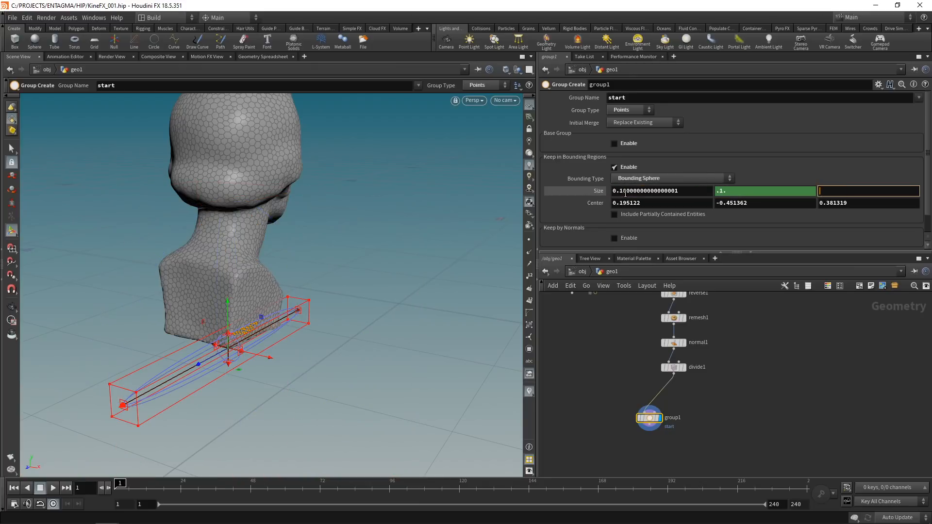
pyautogui.write('.1')
pyautogui.press('Return')
pyautogui.press('BackSpace')
pyautogui.press('Return')
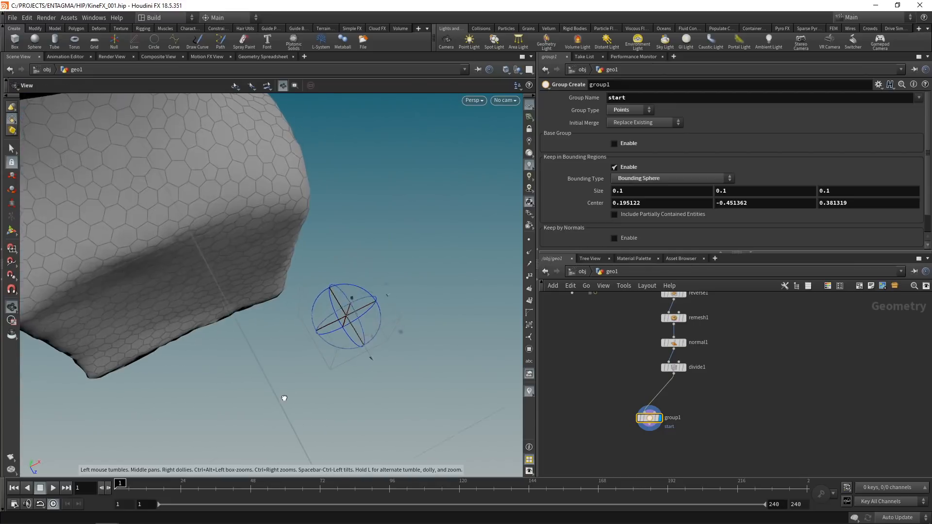
pyautogui.moveTo(401, 333); pyautogui.dragTo(336, 305)
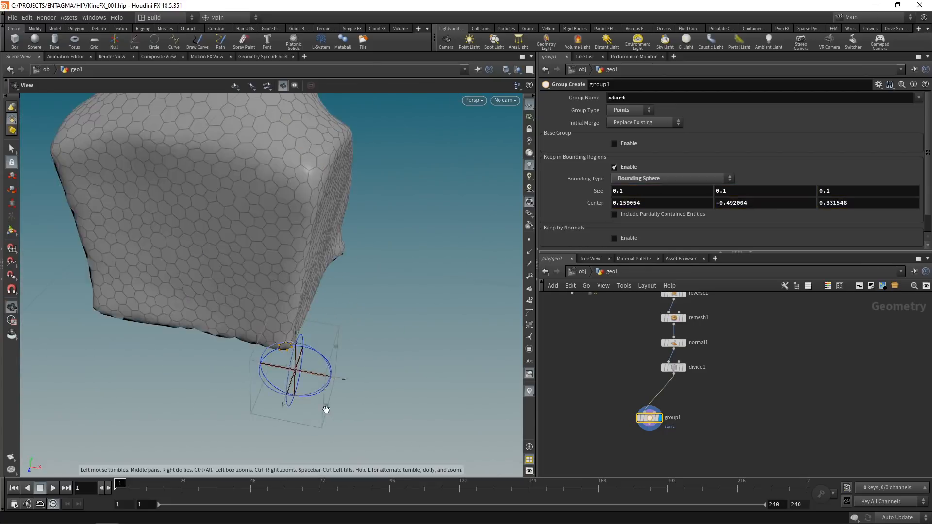
pyautogui.keyDown('alt'); pyautogui.moveTo(327, 410); pyautogui.dragTo(408, 395); pyautogui.keyUp('alt')
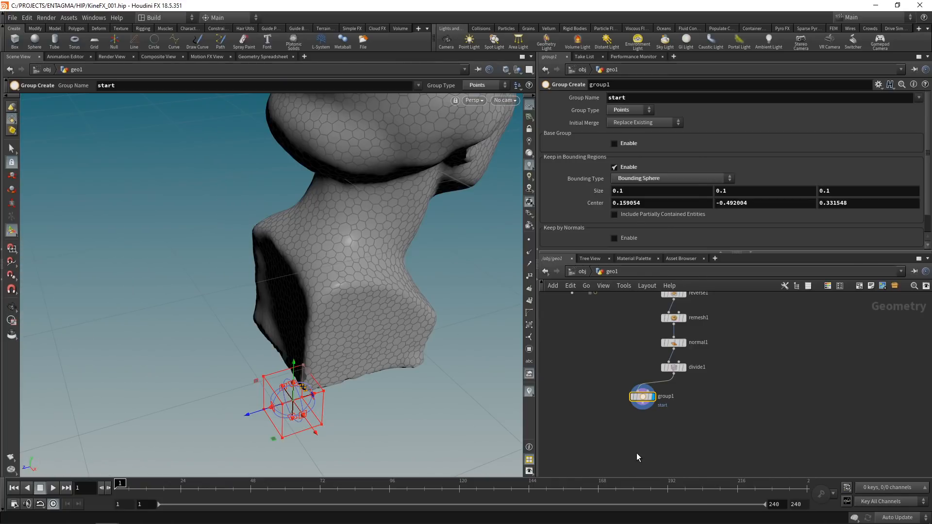
# Step: Add a second Group node below the first for points, name the group end and set its base group to !start
pyautogui.press('Tab')
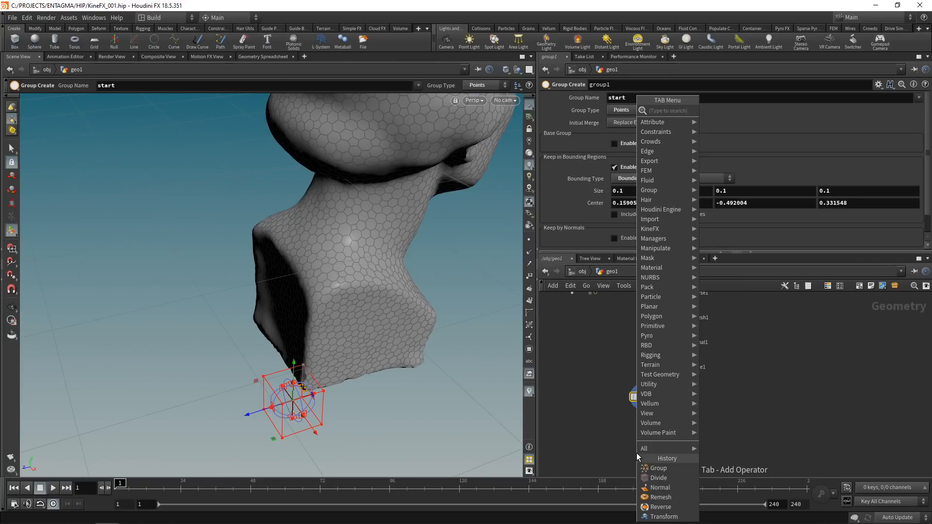
pyautogui.write('group')
pyautogui.press('Return')
pyautogui.press('Return')
pyautogui.click(636, 111)
pyautogui.click(634, 129)
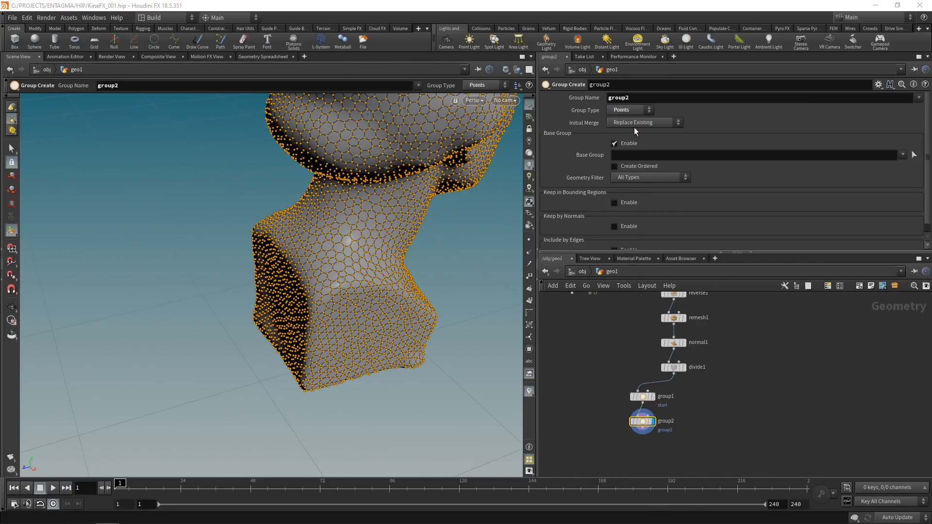
pyautogui.doubleClick(633, 98)
pyautogui.write('end')
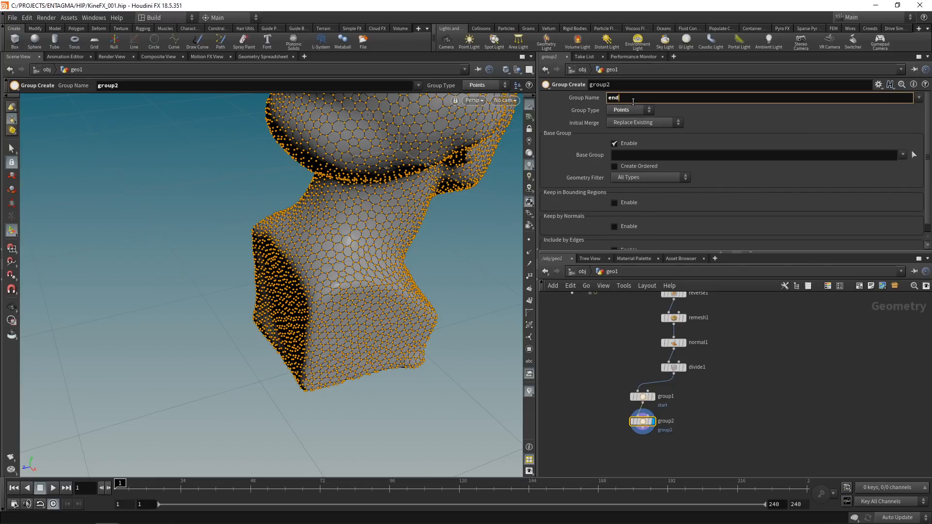
pyautogui.click(623, 156)
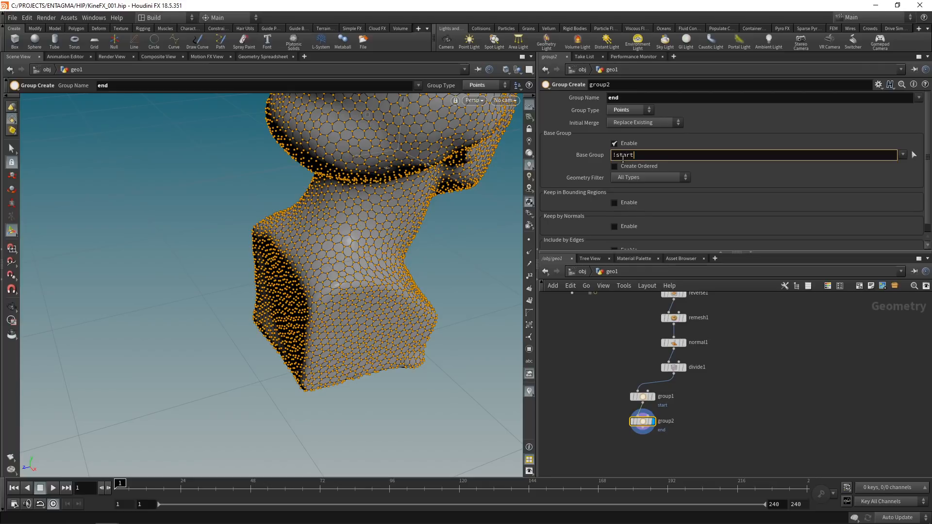
pyautogui.press('Return')
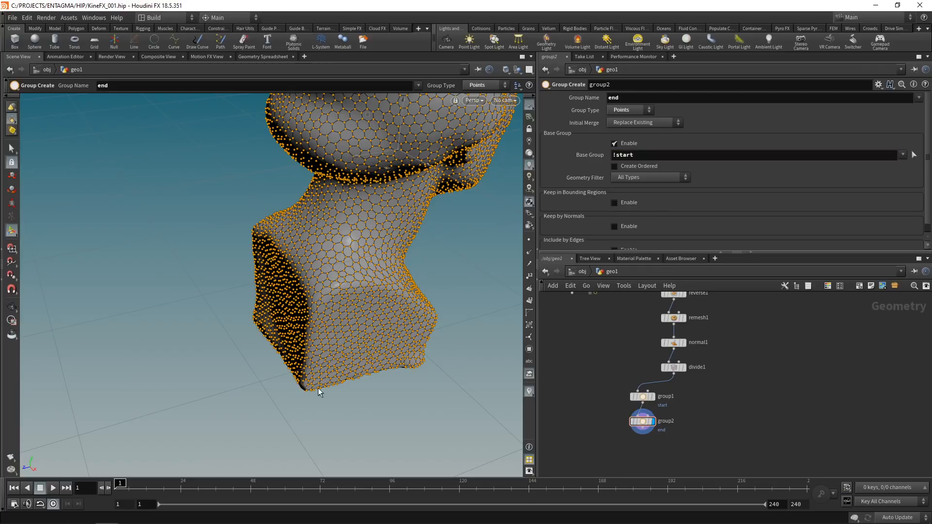
# Step: Select both group nodes and align them beneath the divide node
pyautogui.keyDown('alt'); pyautogui.moveTo(337, 380); pyautogui.dragTo(439, 385, button='right'); pyautogui.keyUp('alt')
pyautogui.moveTo(614, 442); pyautogui.dragTo(674, 396)
pyautogui.click(631, 421)
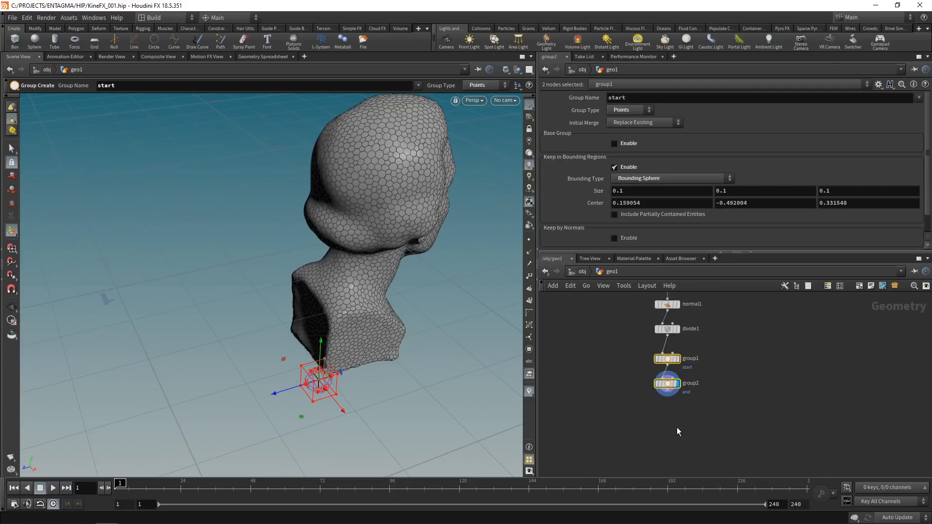
# Step: Add a Find Shortest Path node below the second group node and display its result
pyautogui.press('Tab')
pyautogui.write('short')
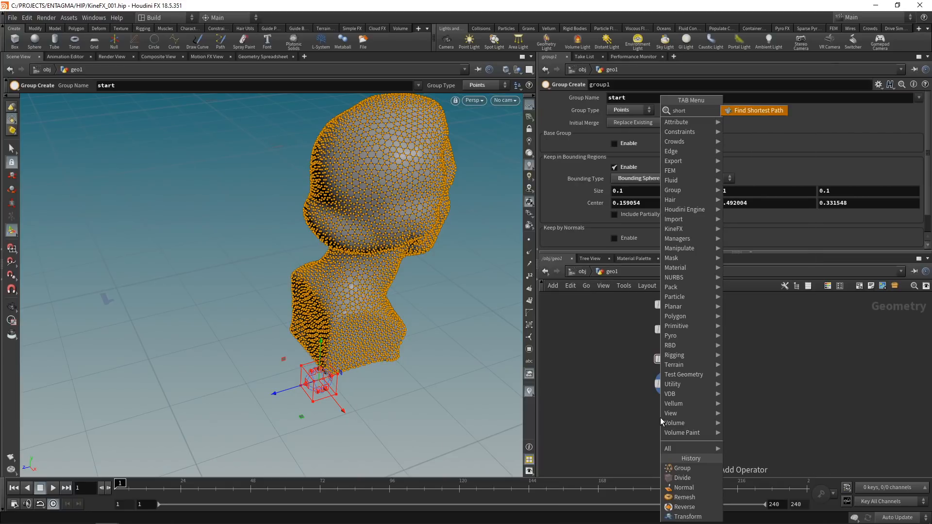
pyautogui.press('Return')
pyautogui.click(708, 406)
pyautogui.moveTo(698, 410); pyautogui.dragTo(656, 419)
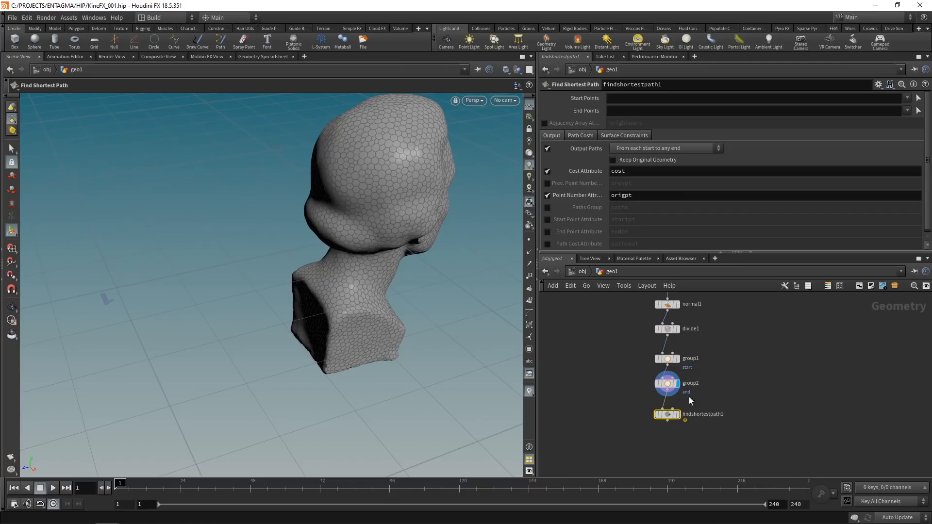
pyautogui.click(678, 414)
# Step: Set the path node's start points to the start group and its end points to the end group
pyautogui.click(908, 98)
pyautogui.click(910, 110)
pyautogui.click(908, 112)
pyautogui.click(908, 129)
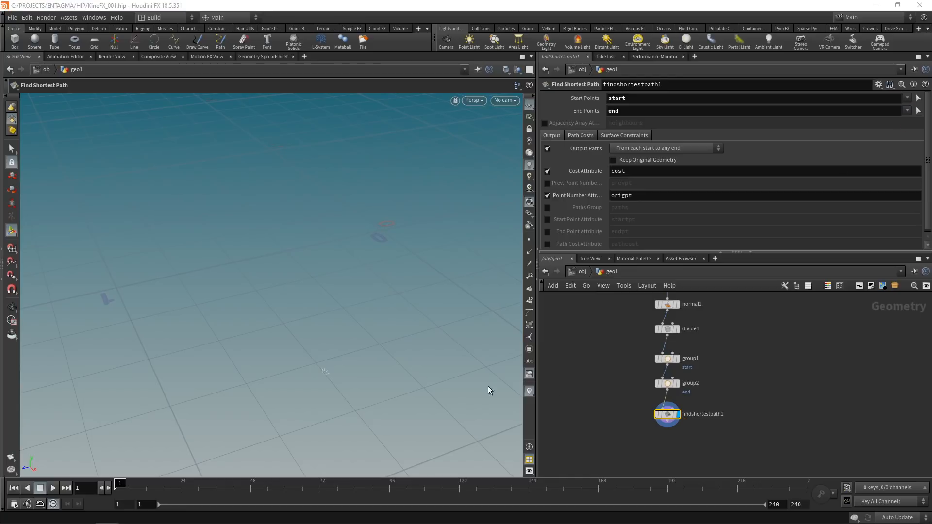
# Step: Set the output paths to run from any start to each end and view the resulting curves around the bust
pyautogui.click(620, 151)
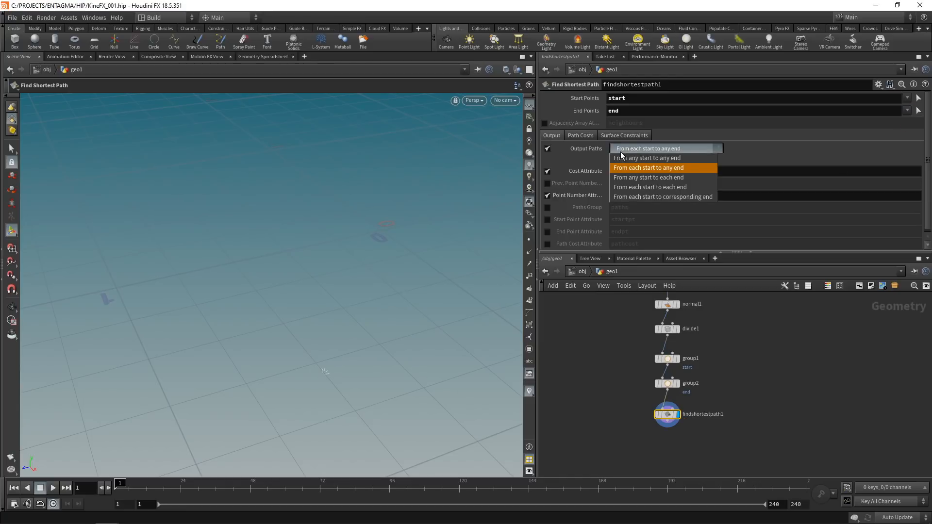
pyautogui.click(625, 175)
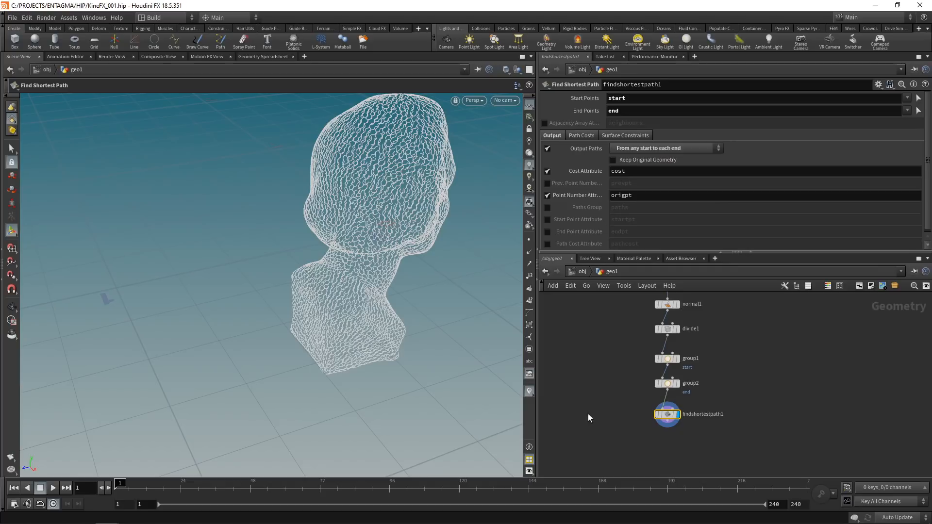
pyautogui.press('Escape')
pyautogui.moveTo(361, 289); pyautogui.dragTo(229, 272)
pyautogui.moveTo(432, 304); pyautogui.dragTo(356, 363)
pyautogui.press('Return')
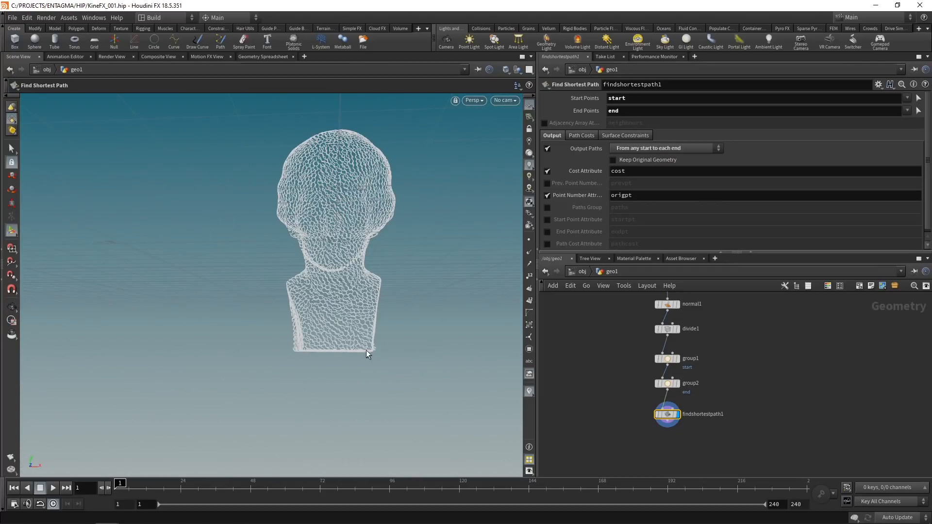
# Step: Show the point numbers and examine them up close along the shortest-path curves on the bust
pyautogui.moveTo(323, 333); pyautogui.dragTo(535, 310)
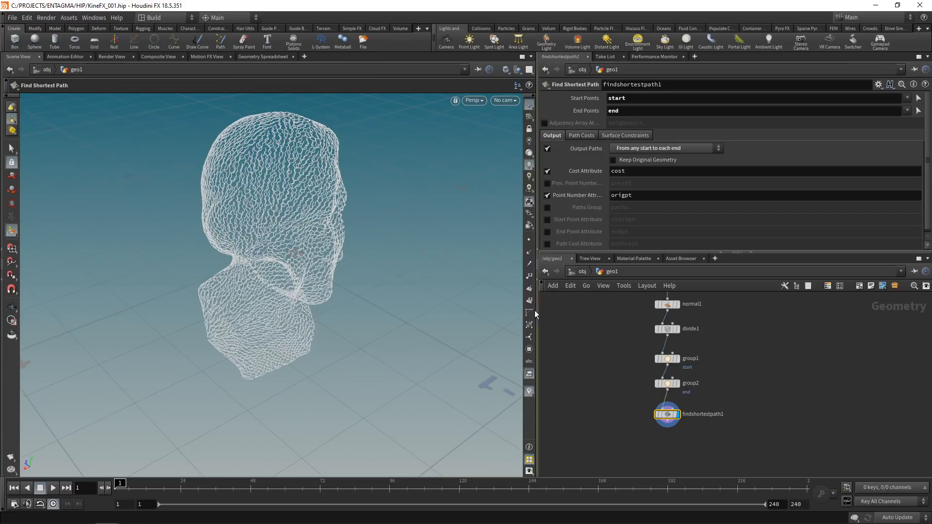
pyautogui.click(529, 280)
pyautogui.keyDown('alt'); pyautogui.moveTo(296, 202); pyautogui.dragTo(516, 144, button='right'); pyautogui.keyUp('alt')
pyautogui.keyDown('alt'); pyautogui.moveTo(290, 228); pyautogui.dragTo(398, 210, button='right'); pyautogui.keyUp('alt')
pyautogui.keyDown('alt'); pyautogui.moveTo(303, 238); pyautogui.dragTo(296, 272, button='middle'); pyautogui.keyUp('alt')
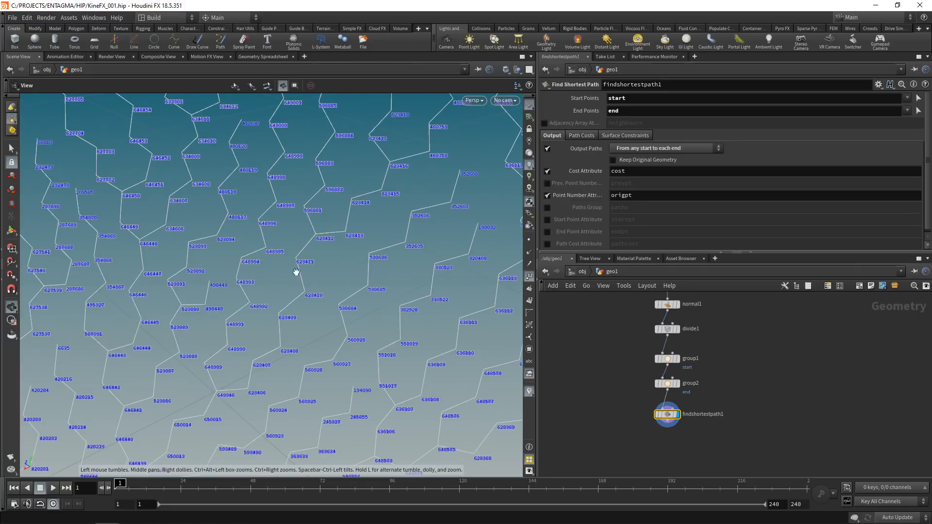
pyautogui.press('Return')
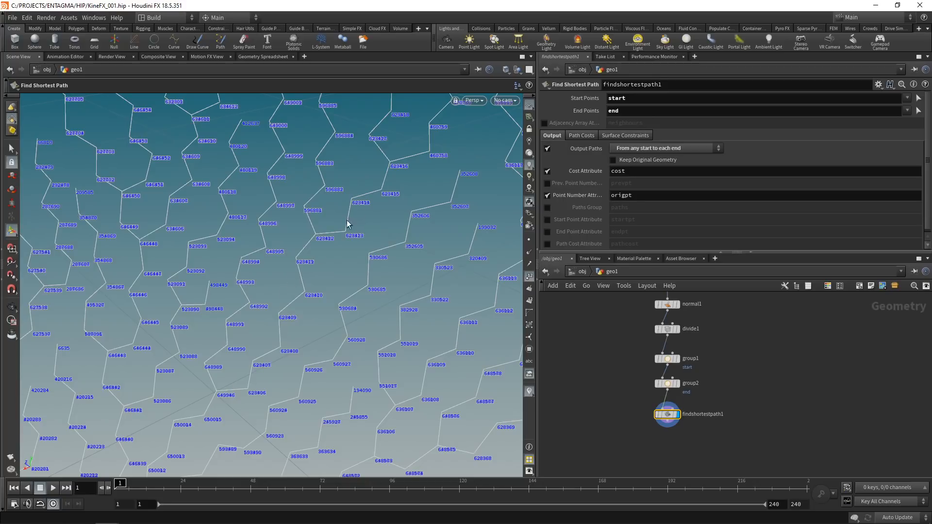
# Step: Hide the point numbers and view the curves over the whole bust from the side down to its base corner
pyautogui.keyDown('alt'); pyautogui.moveTo(445, 221); pyautogui.dragTo(215, 339, button='right'); pyautogui.keyUp('alt')
pyautogui.click(529, 275)
pyautogui.keyDown('alt'); pyautogui.moveTo(432, 272); pyautogui.dragTo(347, 269, button='middle'); pyautogui.keyUp('alt')
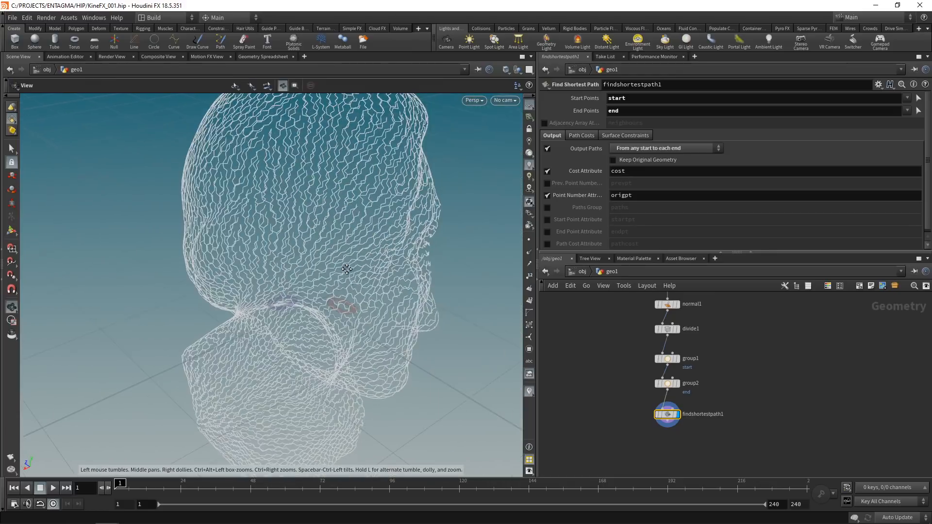
pyautogui.keyDown('alt'); pyautogui.moveTo(346, 269); pyautogui.dragTo(284, 295, button='right'); pyautogui.keyUp('alt')
pyautogui.keyDown('alt'); pyautogui.moveTo(285, 295); pyautogui.dragTo(376, 305); pyautogui.keyUp('alt')
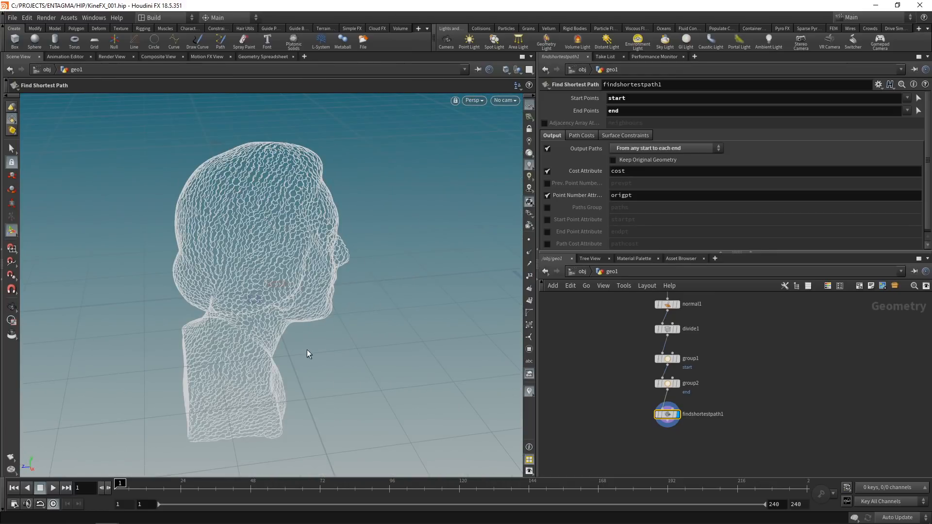
pyautogui.keyDown('alt'); pyautogui.moveTo(307, 348); pyautogui.dragTo(249, 406); pyautogui.keyUp('alt')
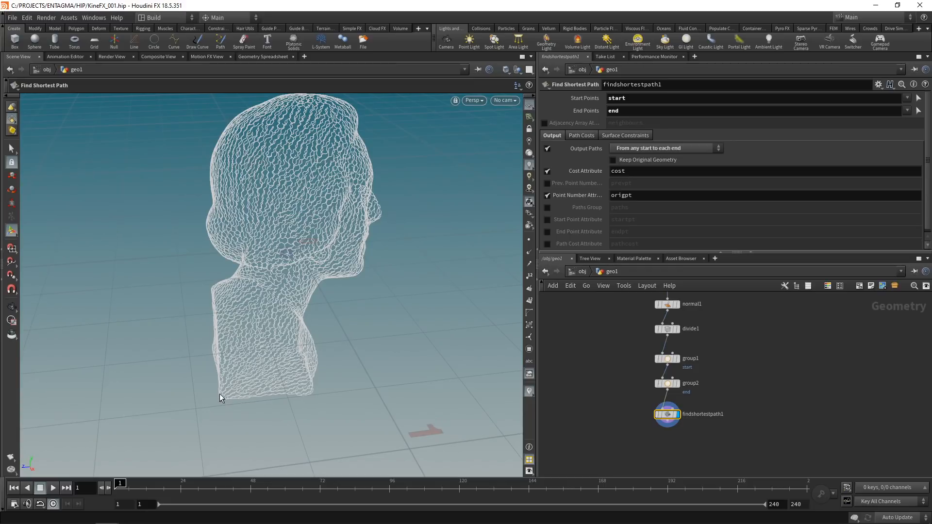
# Step: Add a Fuse node below the shortest path node and compare the geometry information of both nodes
pyautogui.moveTo(689, 442); pyautogui.dragTo(671, 407, button='middle')
pyautogui.press('Tab')
pyautogui.write('fuse')
pyautogui.press('Return')
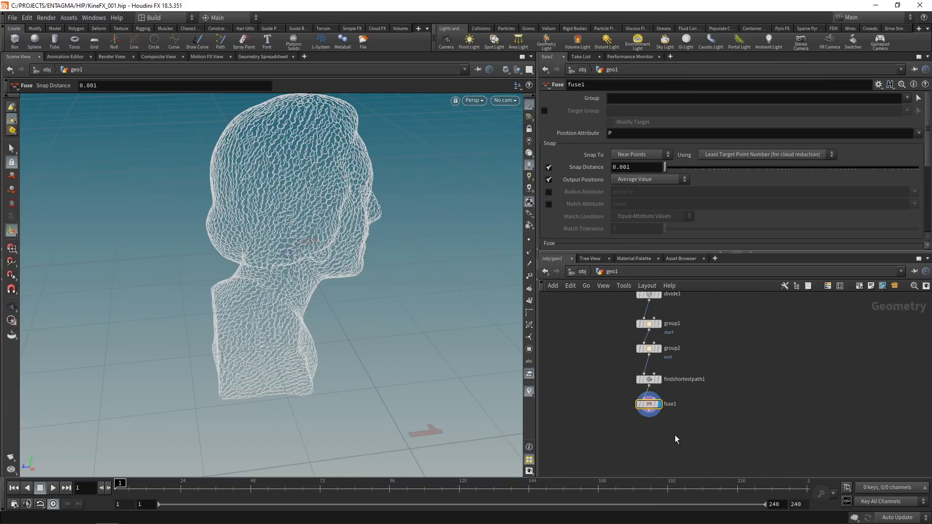
pyautogui.middleClick(649, 405)
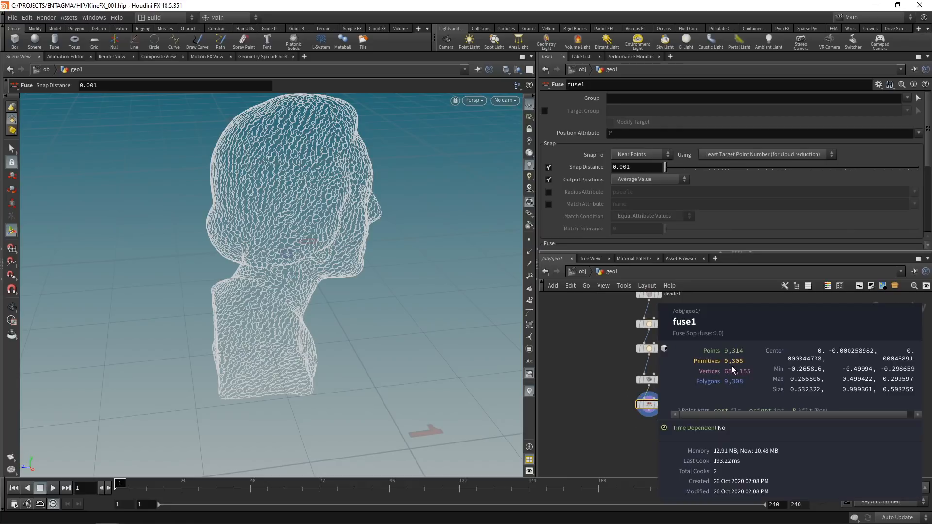
pyautogui.middleClick(651, 406)
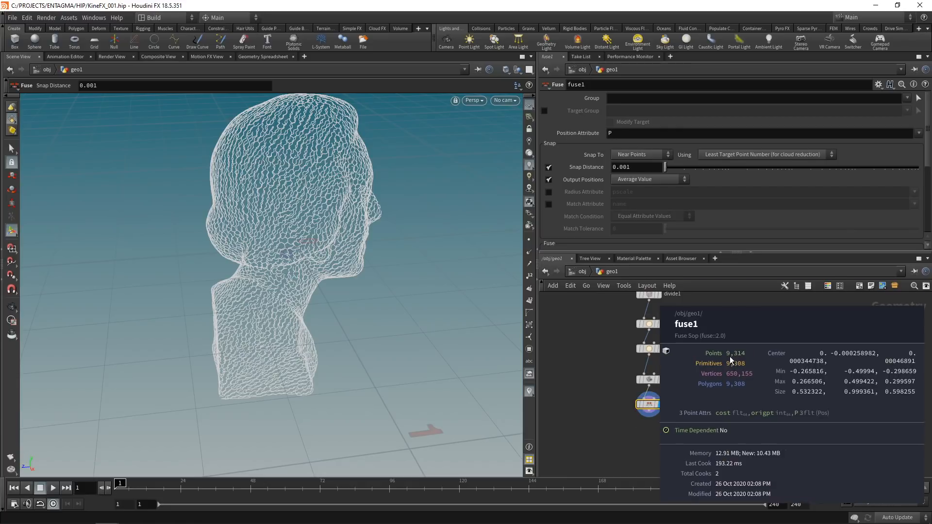
pyautogui.middleClick(652, 379)
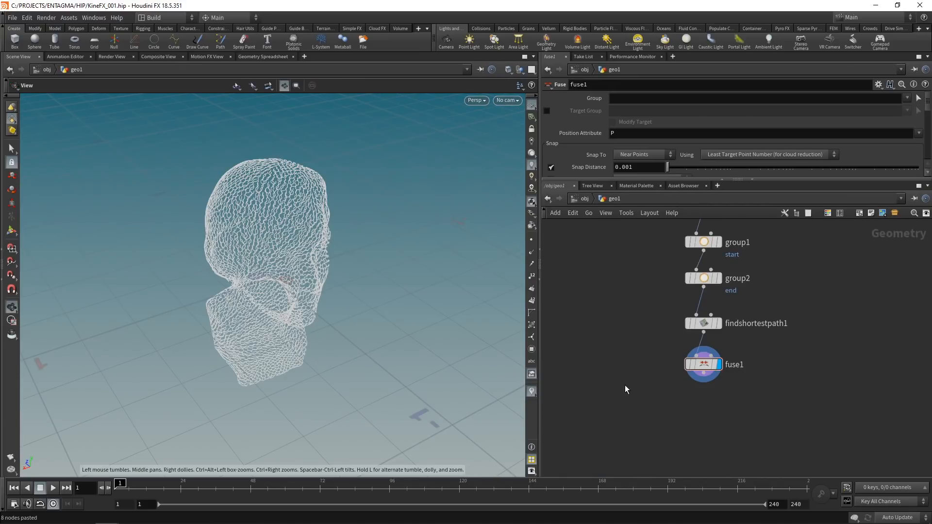
# Step: Place an unconnected Skeleton node beside the fuse node and check the fuse node's geometry information
pyautogui.press('Tab')
pyautogui.write('skel')
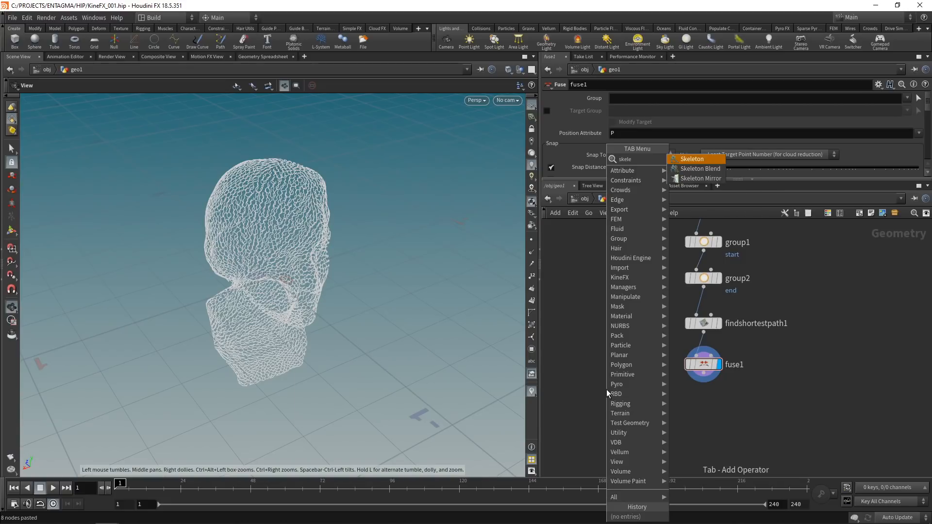
pyautogui.press('Return')
pyautogui.click(607, 389)
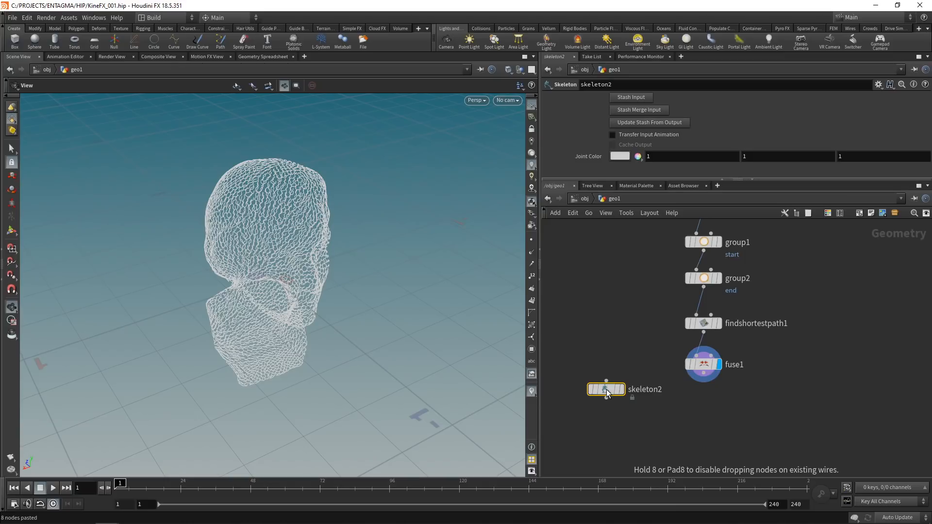
pyautogui.middleClick(703, 367)
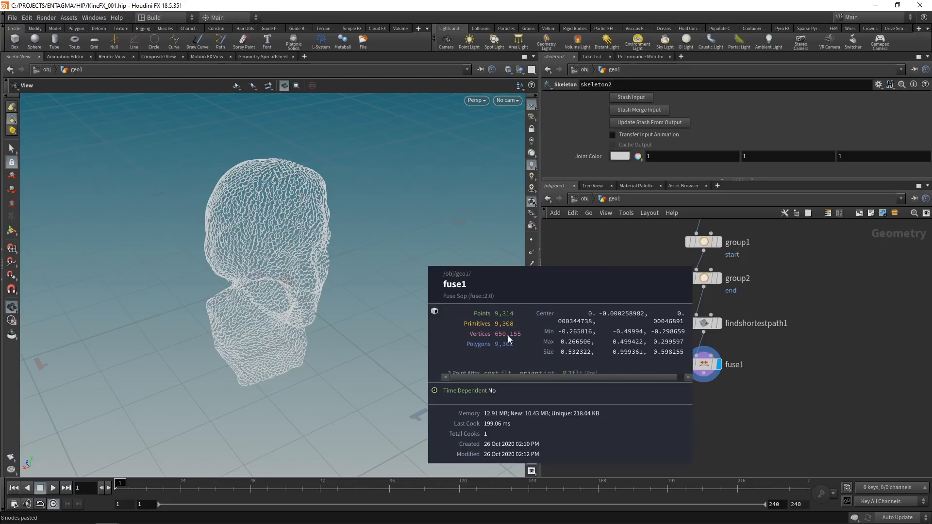
pyautogui.press('space')
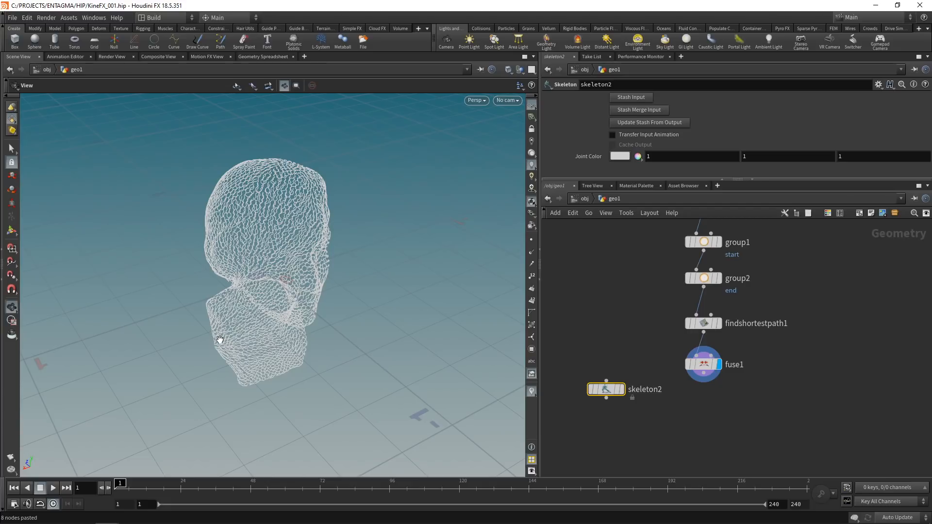
pyautogui.moveTo(640, 339); pyautogui.dragTo(578, 432)
pyautogui.moveTo(599, 392); pyautogui.dragTo(582, 375)
pyautogui.moveTo(660, 424); pyautogui.dragTo(681, 342, button='middle')
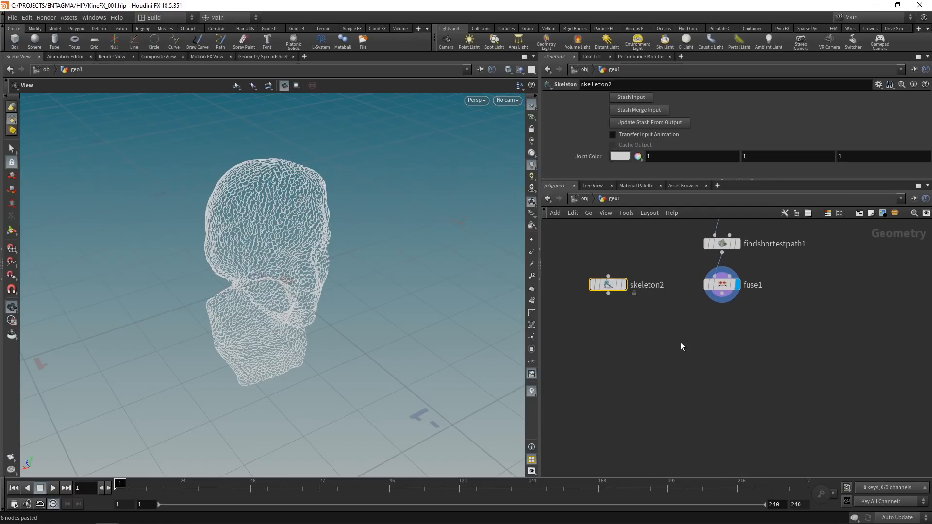
# Step: Add an Edge Transport node in the empty network area beside the fuse node
pyautogui.click(672, 343)
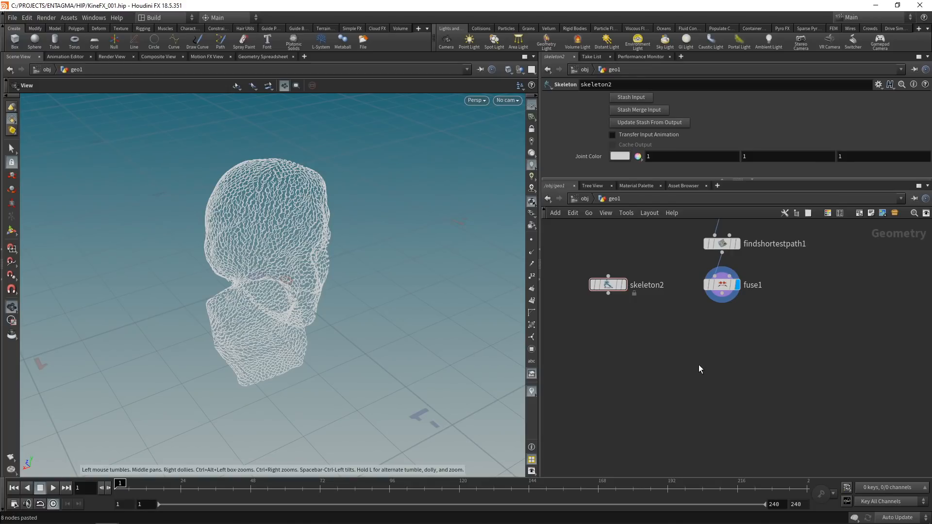
pyautogui.press('Tab')
pyautogui.write('edge')
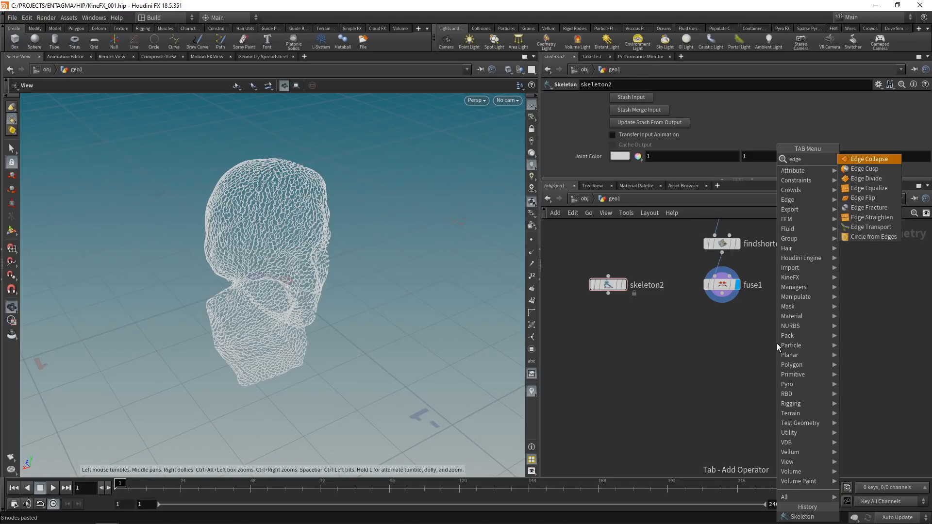
pyautogui.press('Down')
pyautogui.press('Down')
pyautogui.press('Down')
pyautogui.press('Down')
pyautogui.press('Down')
pyautogui.press('Down')
pyautogui.press('Down')
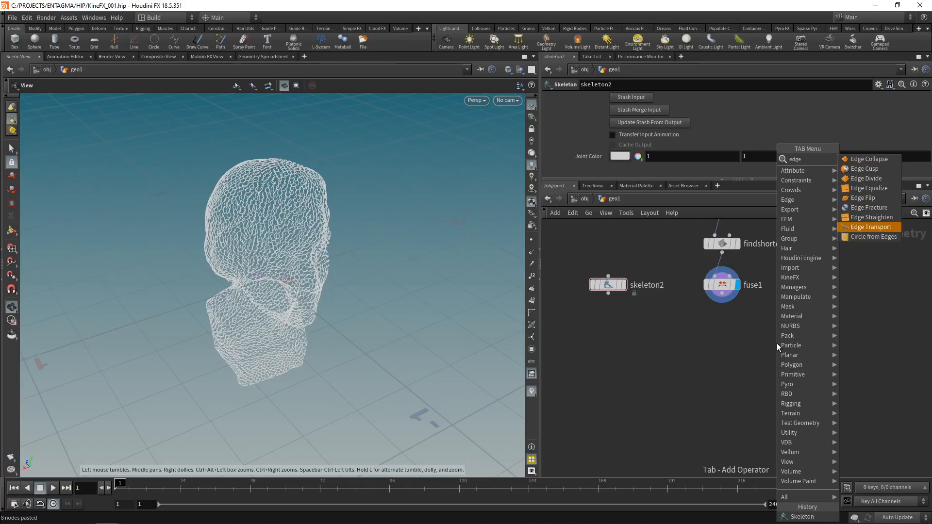
pyautogui.press('Return')
pyautogui.click(777, 343)
# Step: Connect the fuse output to the Edge Transport node, align it beneath the fuse node and display its result
pyautogui.click(722, 293)
pyautogui.click(777, 335)
pyautogui.moveTo(778, 346); pyautogui.dragTo(725, 330)
pyautogui.click(737, 328)
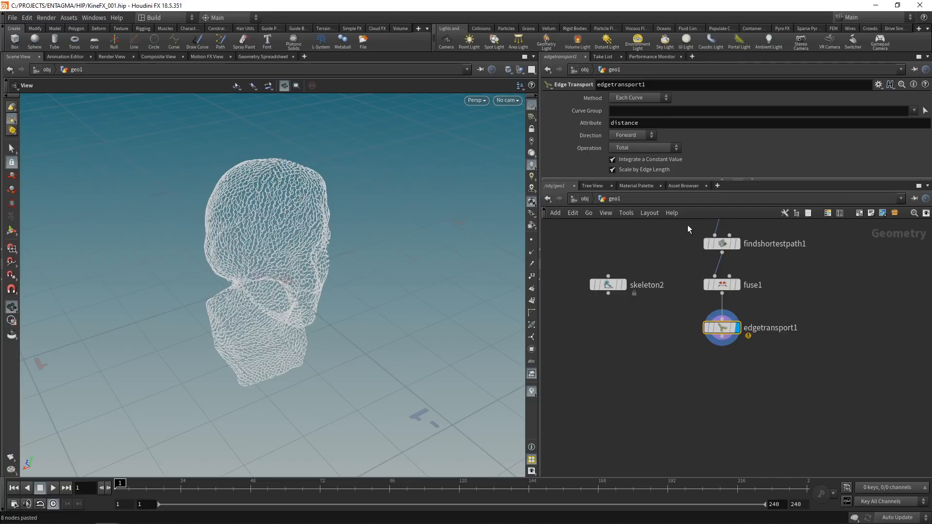
# Step: Open the Edge Transport help page and read the recipe for computing distance along the curve
pyautogui.moveTo(699, 179); pyautogui.dragTo(699, 261)
pyautogui.click(925, 84)
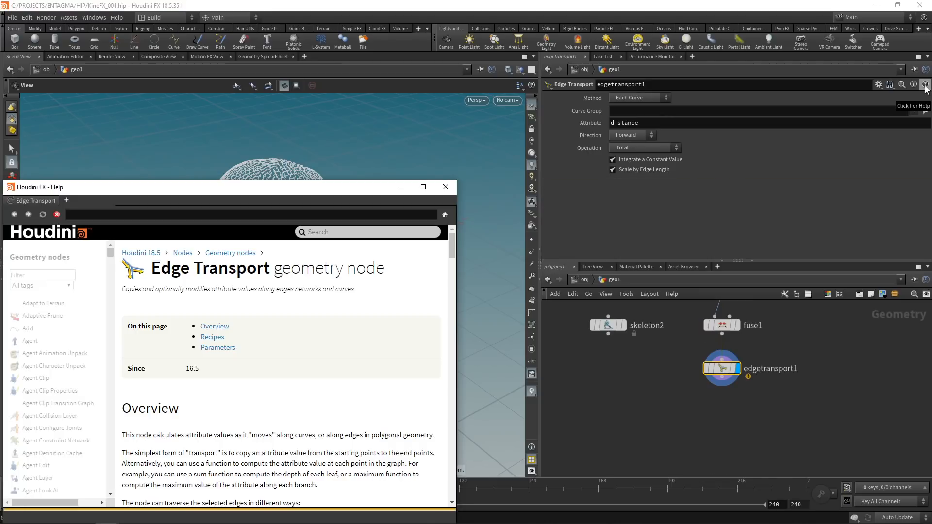
pyautogui.moveTo(218, 189); pyautogui.dragTo(242, 81)
pyautogui.scroll(-10, 316, 322)
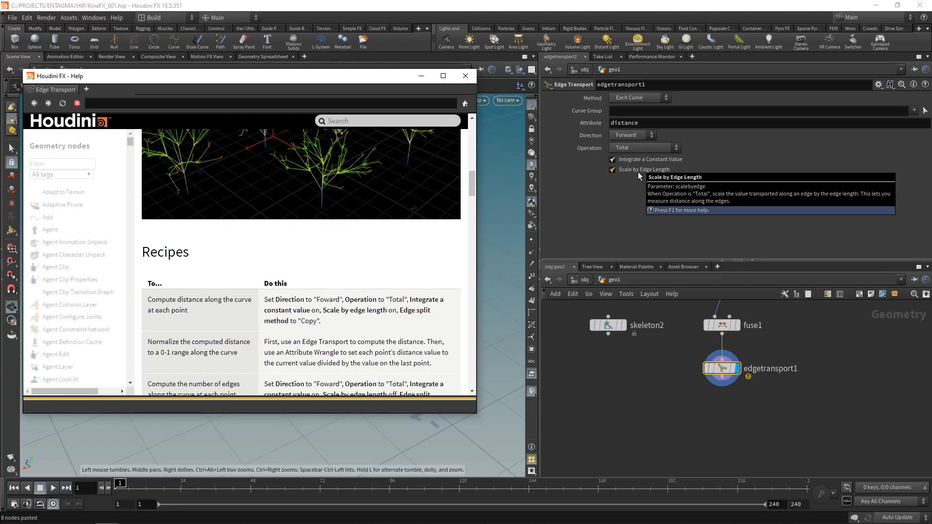
# Step: Set the Edge Transport method to Edge Network and close the help window
pyautogui.click(640, 98)
pyautogui.click(647, 122)
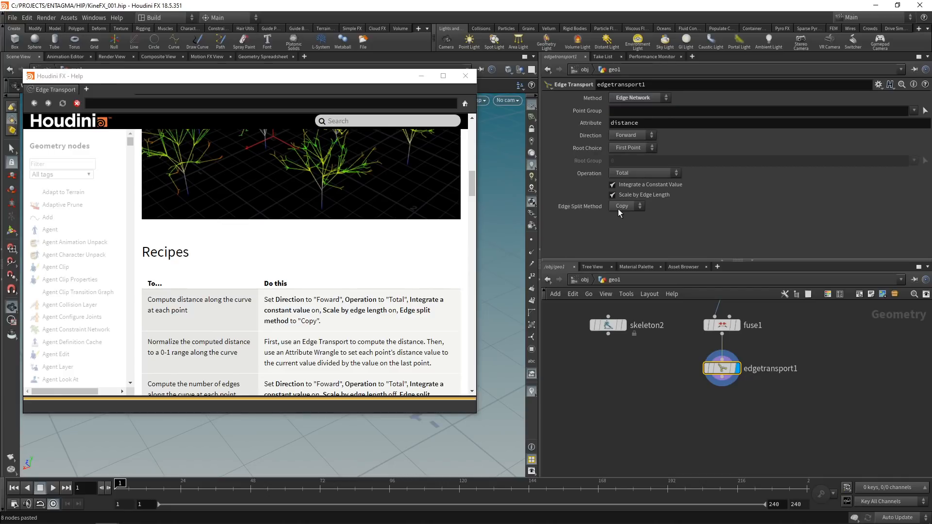
pyautogui.click(465, 76)
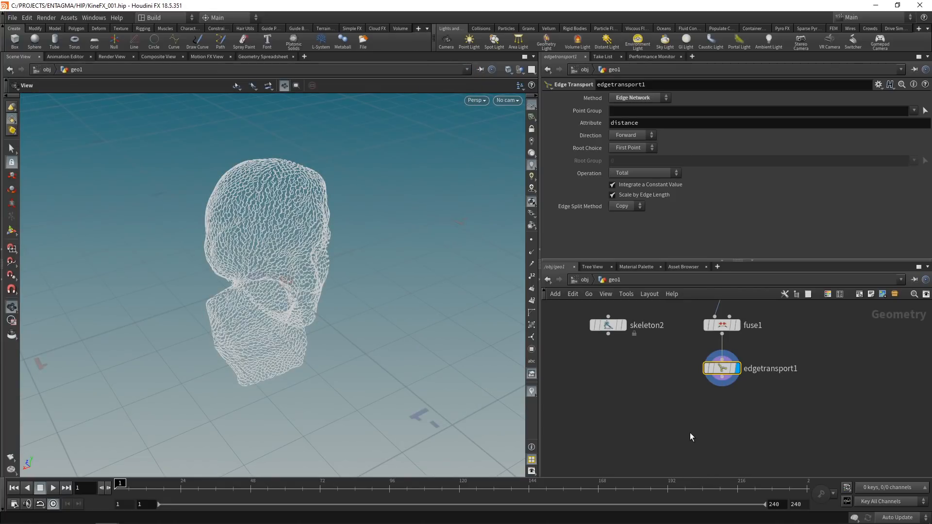
# Step: Add an Attribute Promote node that promotes distance from point to primitive with Delete Original turned off
pyautogui.press('Tab')
pyautogui.write('attpro')
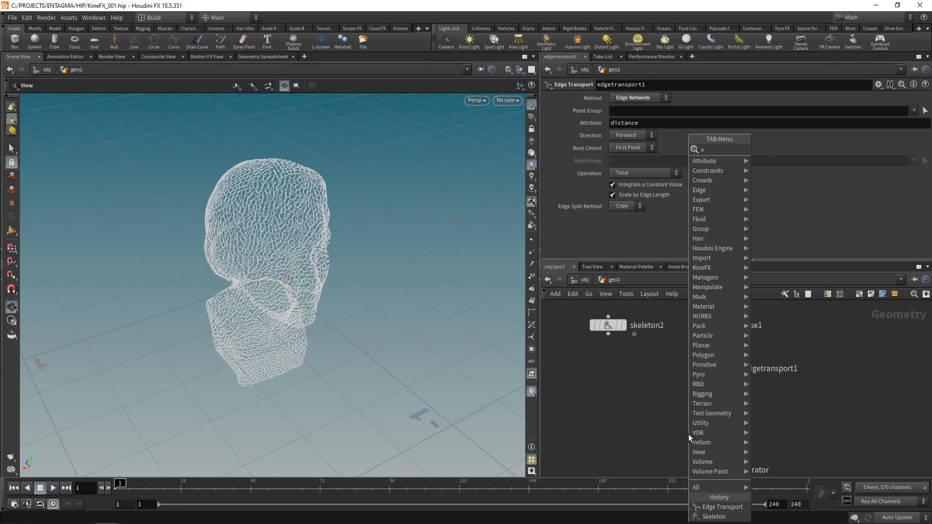
pyautogui.press('Return')
pyautogui.click(642, 124)
pyautogui.click(631, 143)
pyautogui.click(632, 100)
pyautogui.write('distance')
pyautogui.press('Return')
pyautogui.click(612, 182)
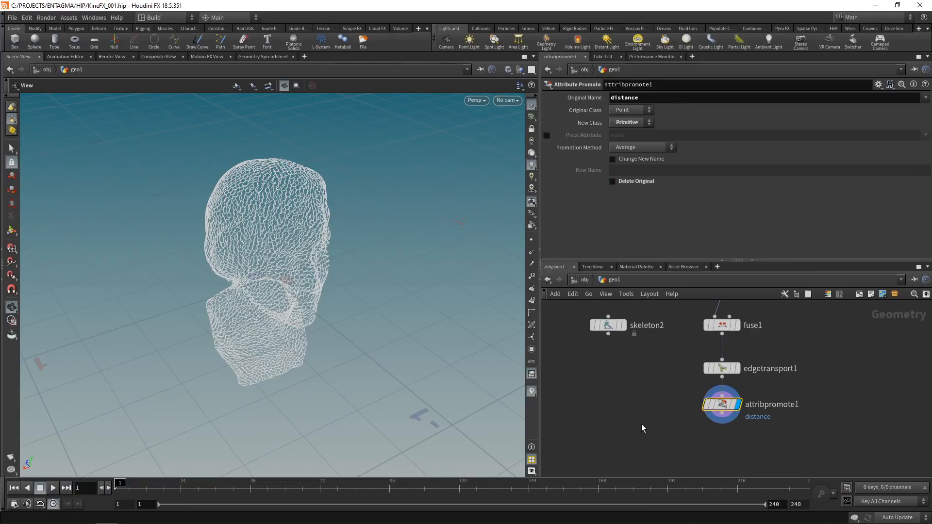
# Step: Duplicate the Attribute Promote node and set the copy to promote distance to detail by Maximum under the new name max
pyautogui.scroll(-2, 660, 415)
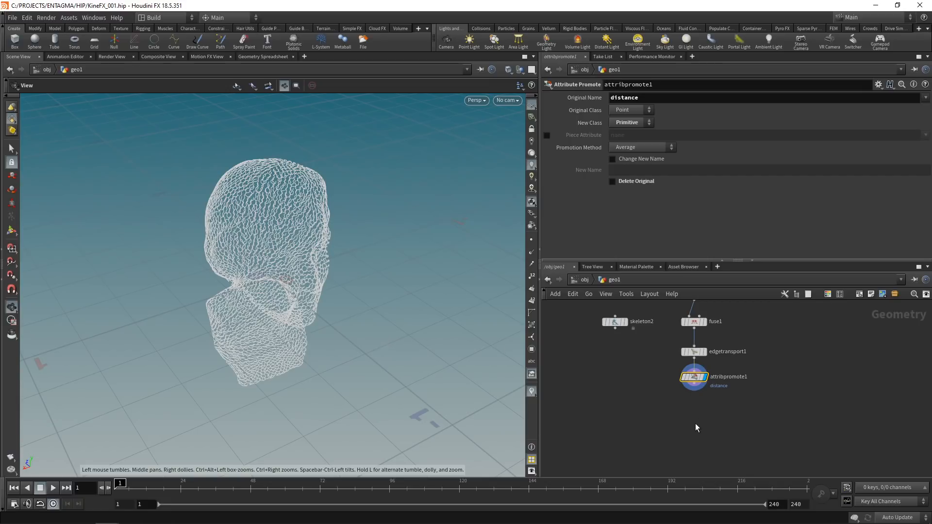
pyautogui.moveTo(696, 428); pyautogui.dragTo(695, 411, button='middle')
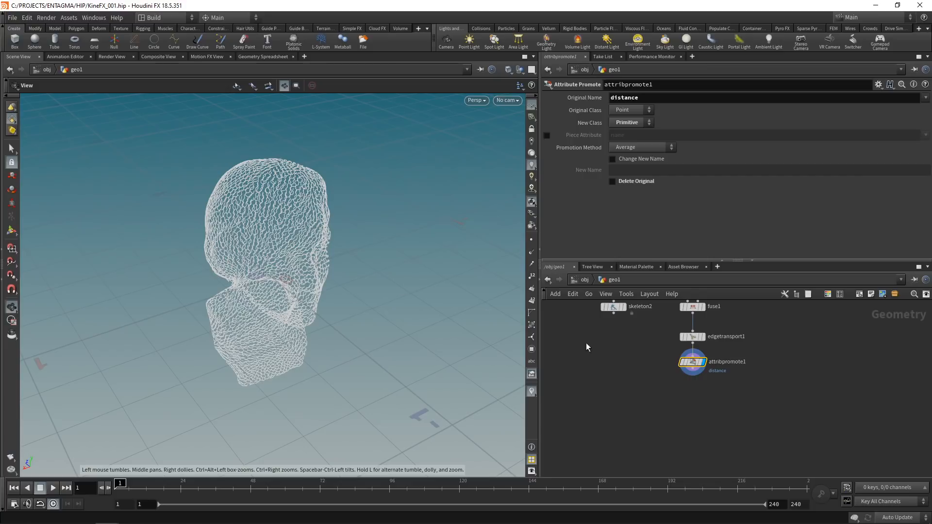
pyautogui.hotkey('ctrl', 'c')
pyautogui.hotkey('ctrl', 'v')
pyautogui.click(631, 122)
pyautogui.click(631, 125)
pyautogui.click(613, 160)
pyautogui.click(614, 171)
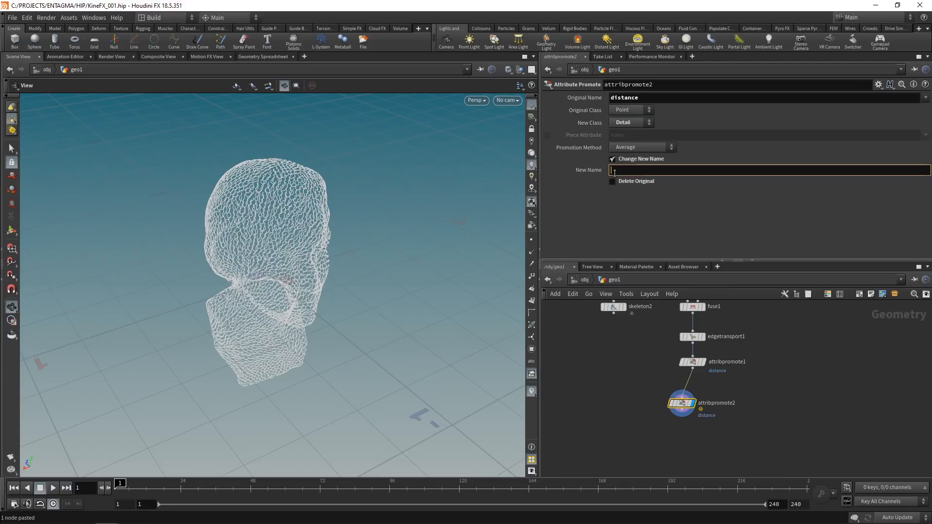
pyautogui.click(646, 148)
pyautogui.click(640, 159)
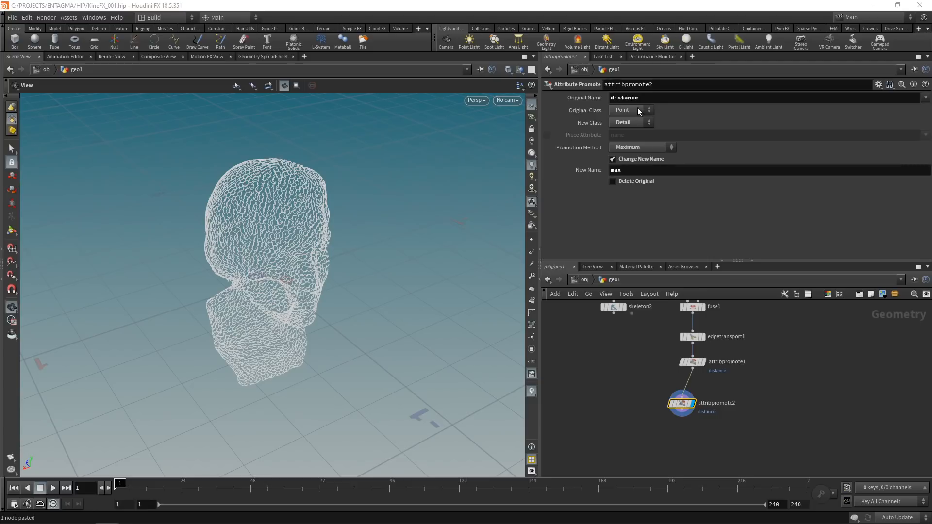
# Step: Paste a third Attribute Promote node below and set it to the Minimum method with the new name min
pyautogui.hotkey('ctrl', 'v')
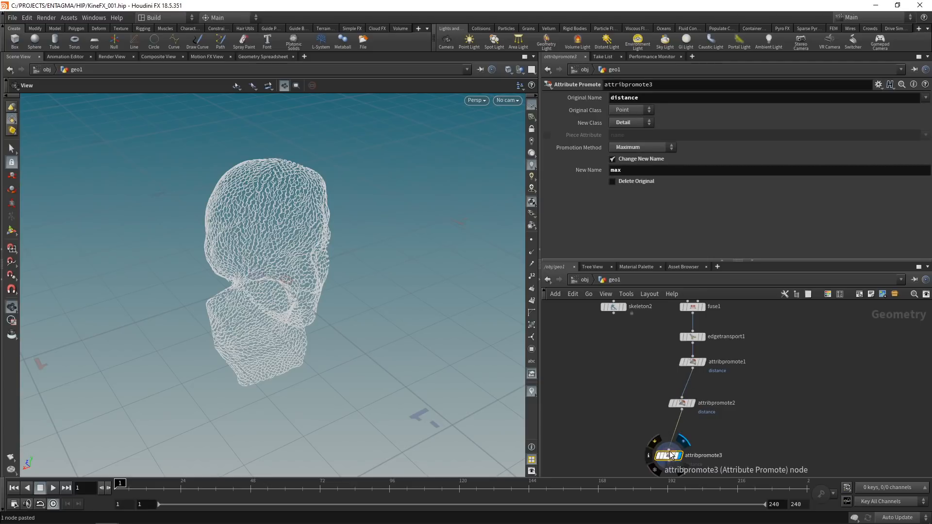
pyautogui.moveTo(669, 455); pyautogui.dragTo(676, 435)
pyautogui.click(627, 149)
pyautogui.click(631, 167)
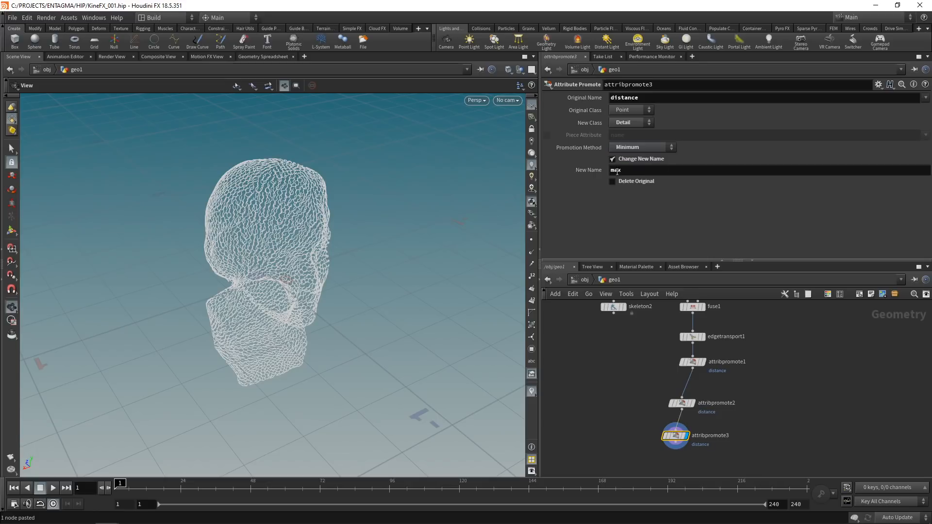
pyautogui.moveTo(614, 170); pyautogui.dragTo(633, 173)
pyautogui.write('in')
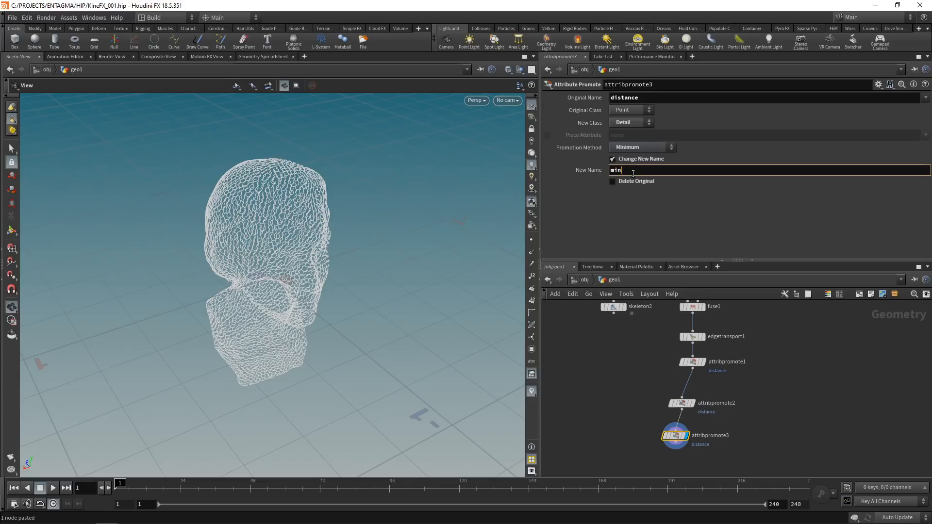
# Step: Align the three Attribute Promote nodes beneath the Edge Transport node and check the last one's attribute list
pyautogui.moveTo(652, 355); pyautogui.dragTo(716, 445)
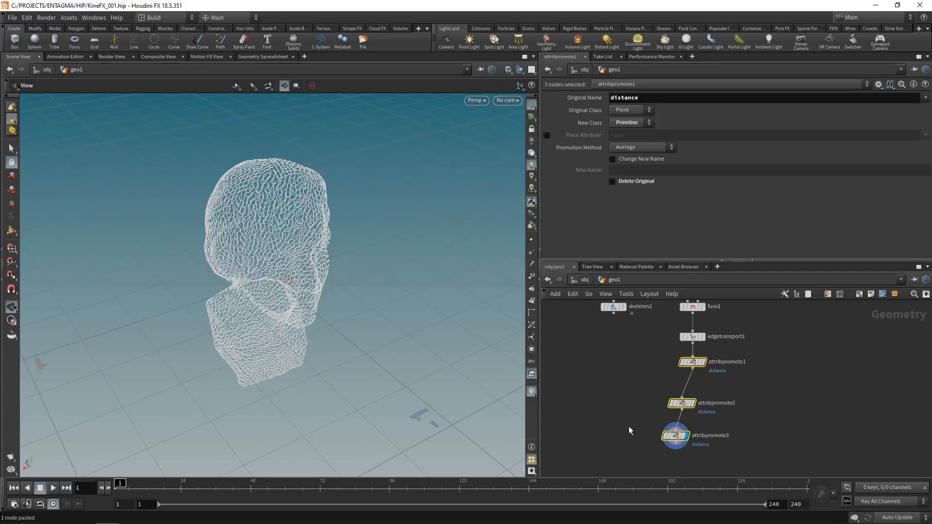
pyautogui.press('l')
pyautogui.moveTo(666, 350); pyautogui.dragTo(692, 366)
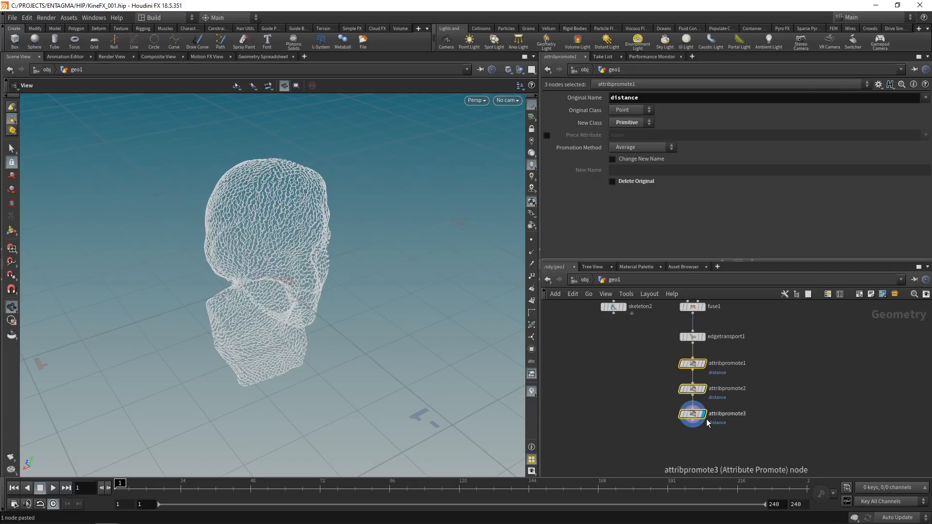
pyautogui.middleClick(692, 413)
pyautogui.scroll(-1, 553, 411)
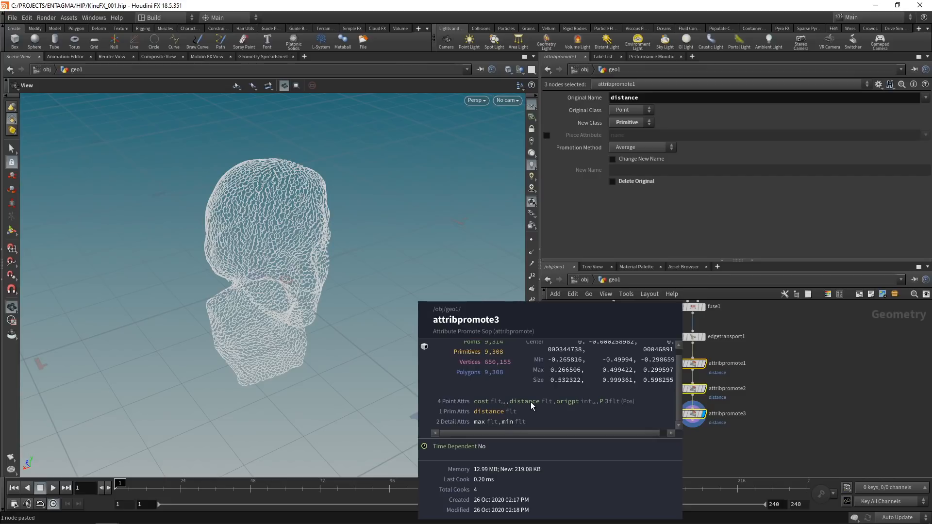
# Step: Save the scene and add a Sort node below the minimum-distance Attribute Promote node
pyautogui.click(782, 405)
pyautogui.hotkey('ctrl', 's')
pyautogui.moveTo(685, 462); pyautogui.dragTo(667, 439, button='middle')
pyautogui.scroll(3, 667, 438)
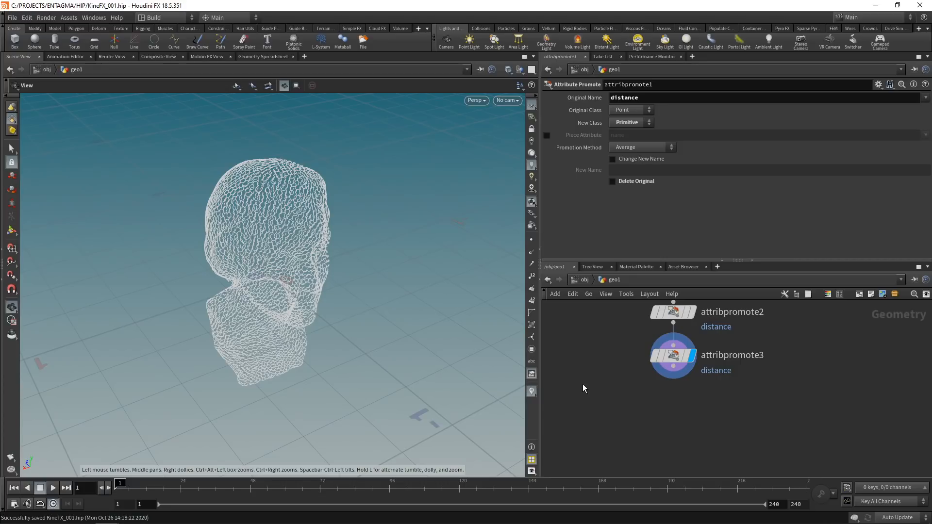
pyautogui.moveTo(634, 403); pyautogui.dragTo(673, 417, button='middle')
pyautogui.press('Tab')
pyautogui.write('sort')
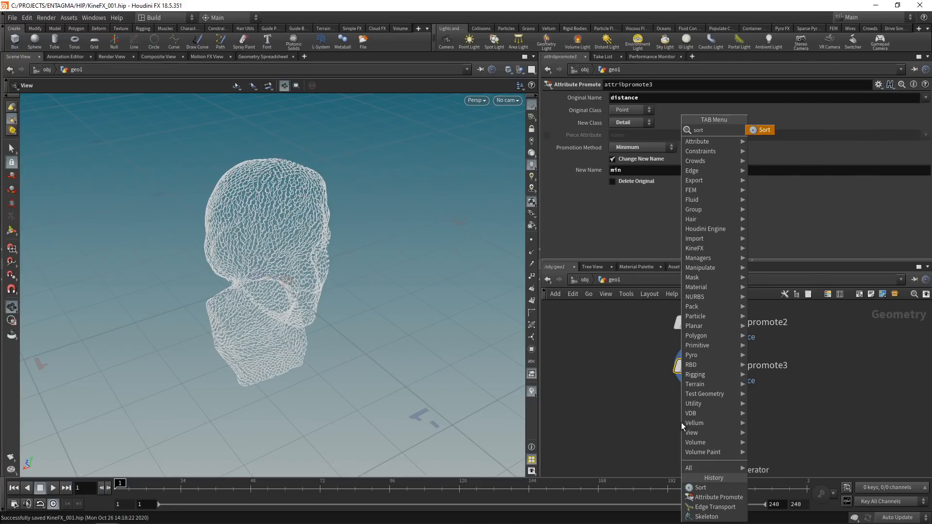
pyautogui.press('Return')
# Step: Set both the point sort and the primitive sort to By Attribute, using the distance attribute for each
pyautogui.click(625, 98)
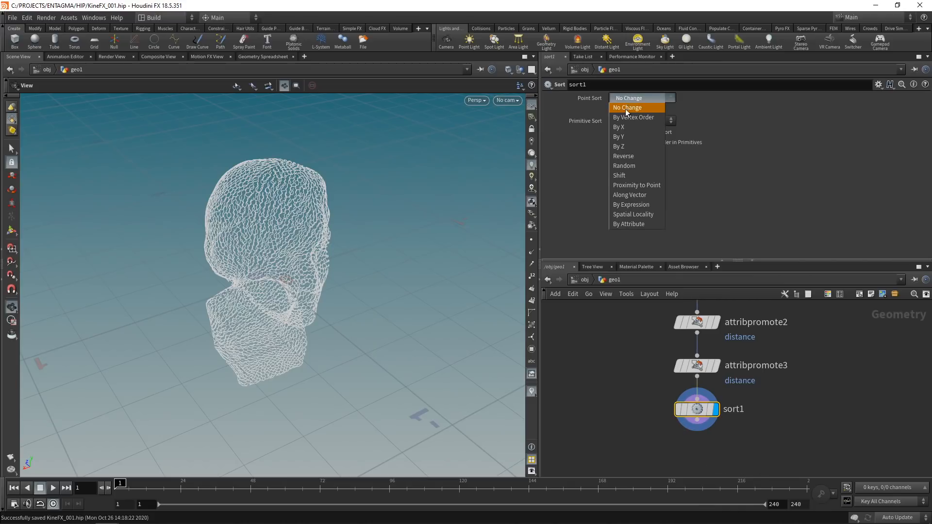
pyautogui.click(629, 224)
pyautogui.click(627, 145)
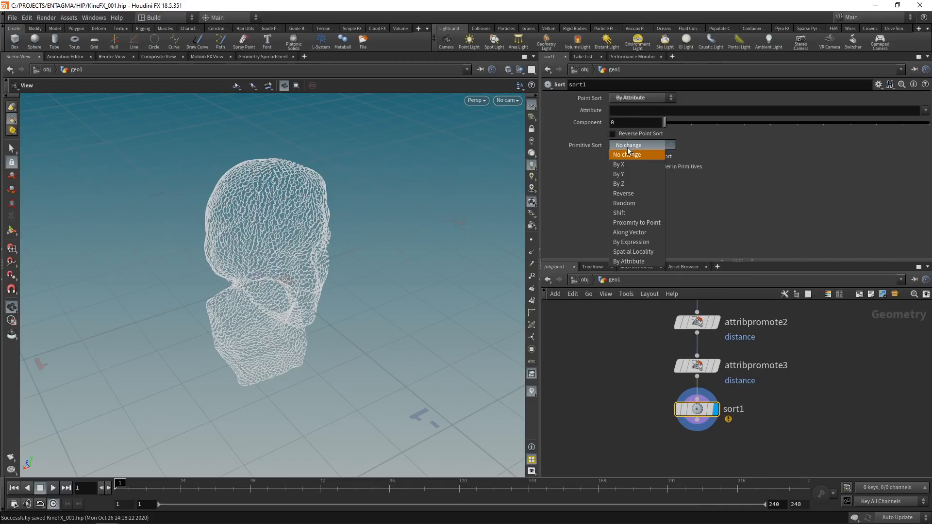
pyautogui.click(631, 261)
pyautogui.click(628, 113)
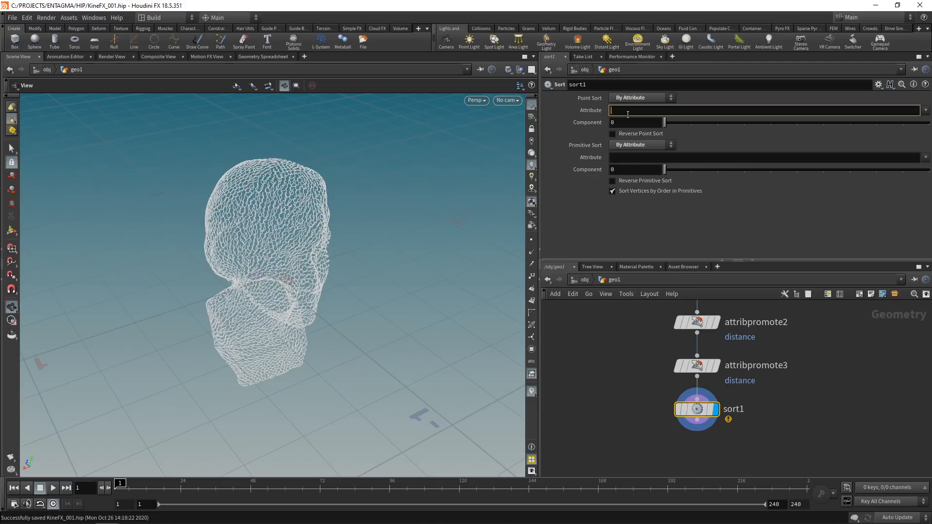
pyautogui.write('distance')
pyautogui.click(628, 157)
pyautogui.write('distance')
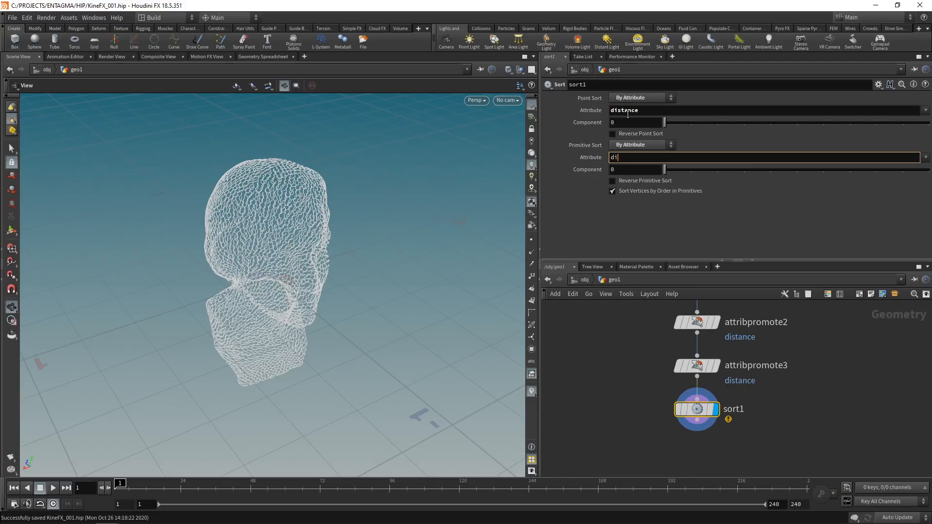
pyautogui.press('Return')
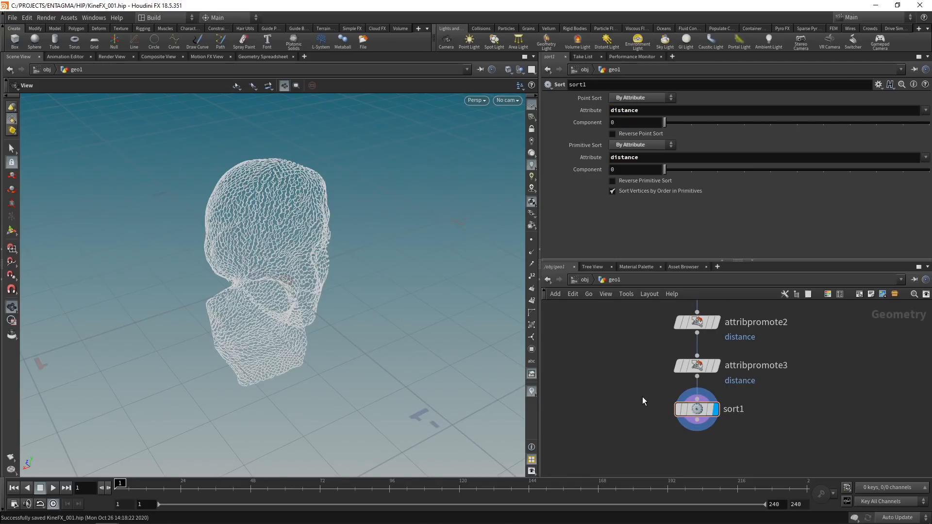
# Step: Add a PolyPath node below the Sort node
pyautogui.moveTo(642, 397); pyautogui.dragTo(637, 357, button='middle')
pyautogui.click(634, 429)
pyautogui.press('Tab')
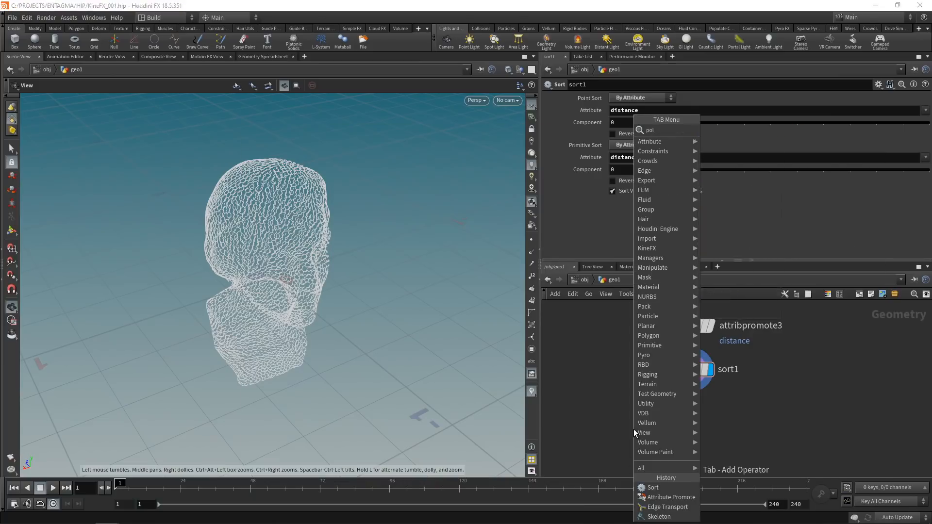
pyautogui.press('Escape')
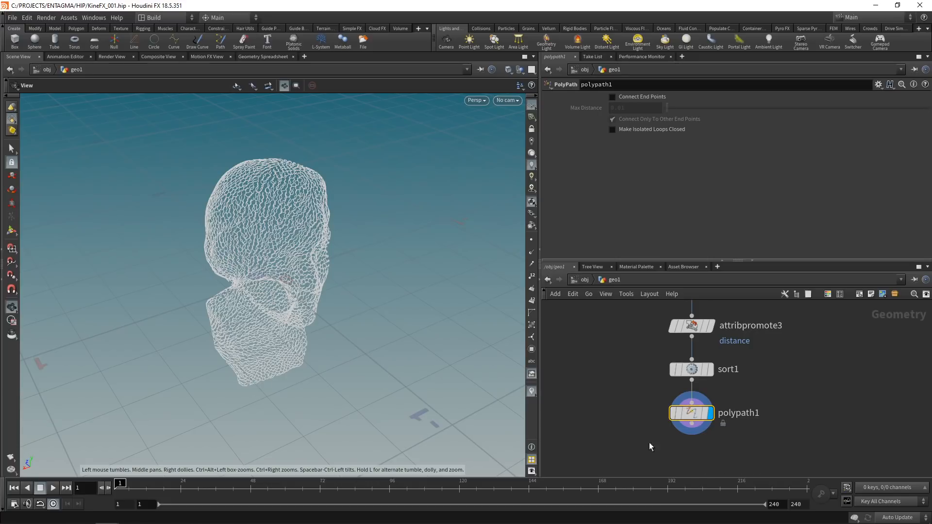
# Step: Compare the primitive and vertex counts of the PolyPath node with those of the Sort node
pyautogui.middleClick(698, 418)
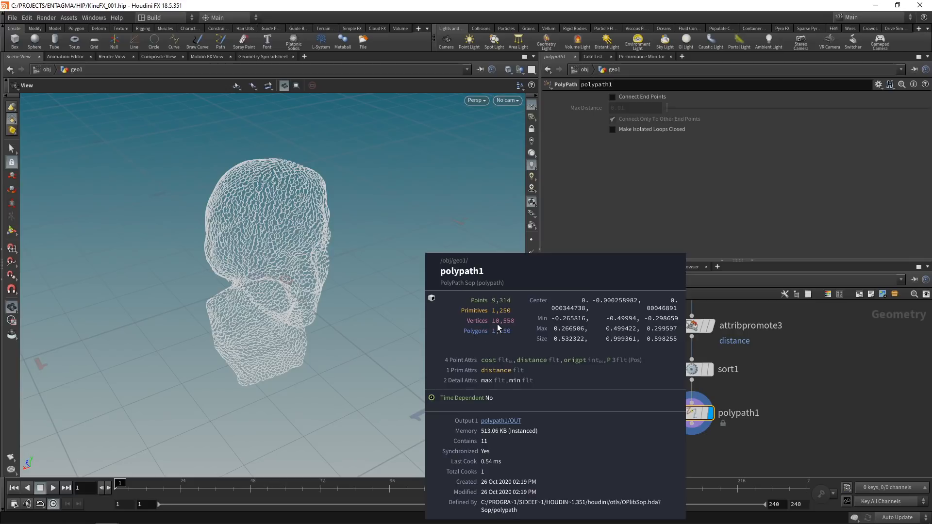
pyautogui.middleClick(695, 371)
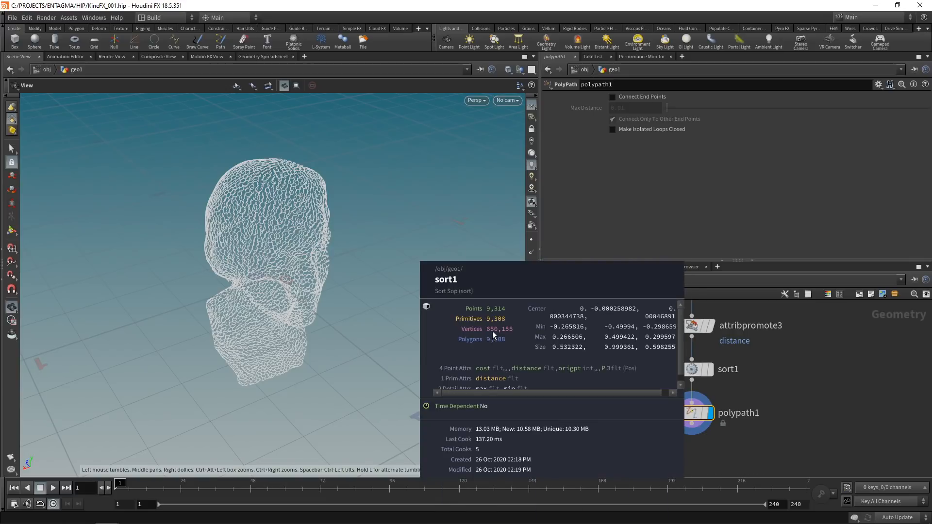
pyautogui.moveTo(769, 416); pyautogui.dragTo(759, 350, button='middle')
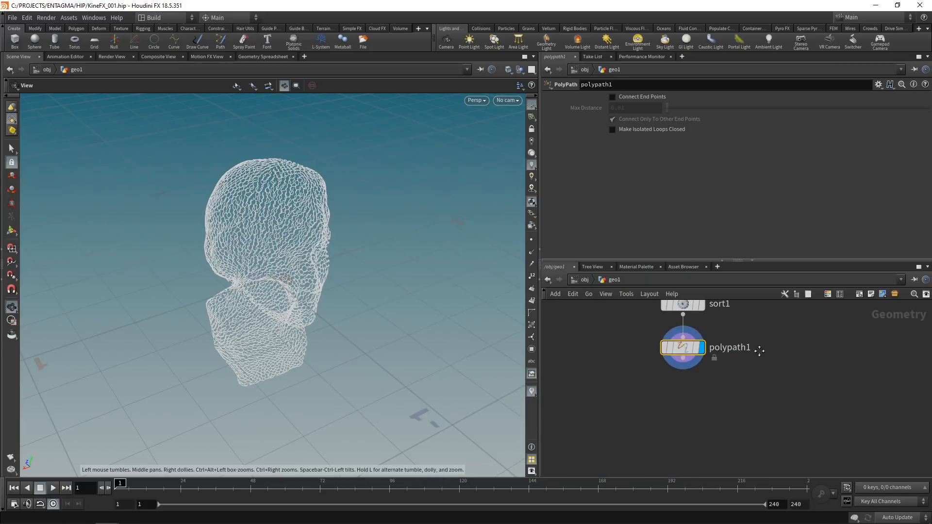
# Step: Add a Skeleton node directly below the PolyPath node and display its output
pyautogui.scroll(-3, 721, 389)
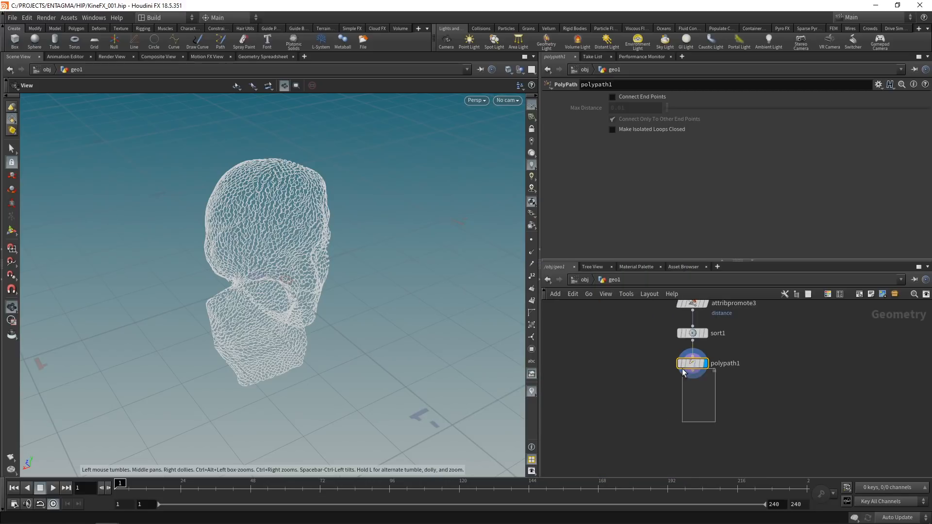
pyautogui.press('Tab')
pyautogui.write('skel')
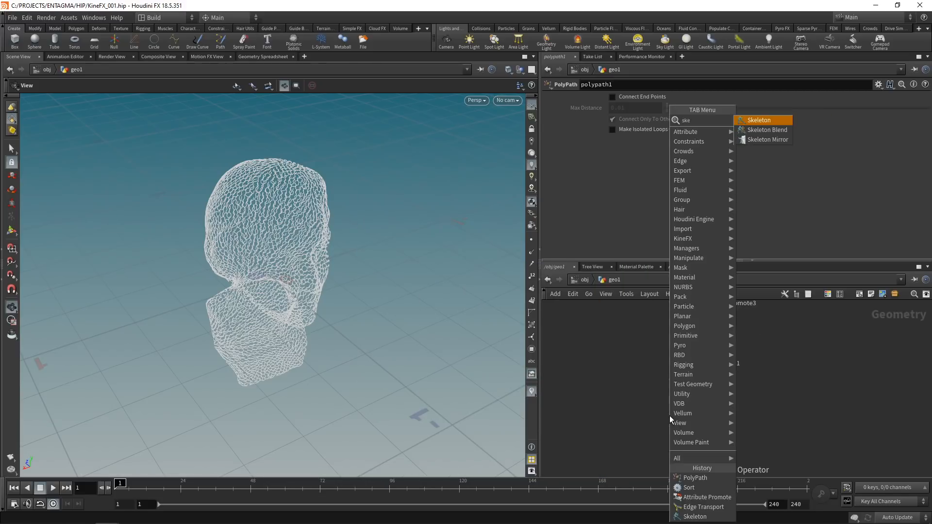
pyautogui.press('Return')
pyautogui.click(671, 418)
pyautogui.moveTo(669, 416); pyautogui.dragTo(692, 398)
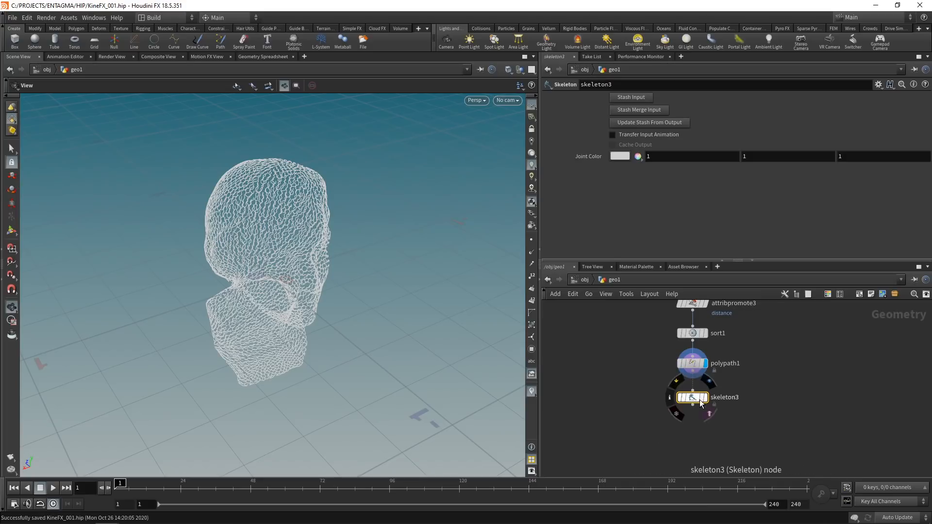
pyautogui.click(705, 397)
# Step: Stash the input curves in the new Skeleton node and check its point attributes
pyautogui.click(626, 97)
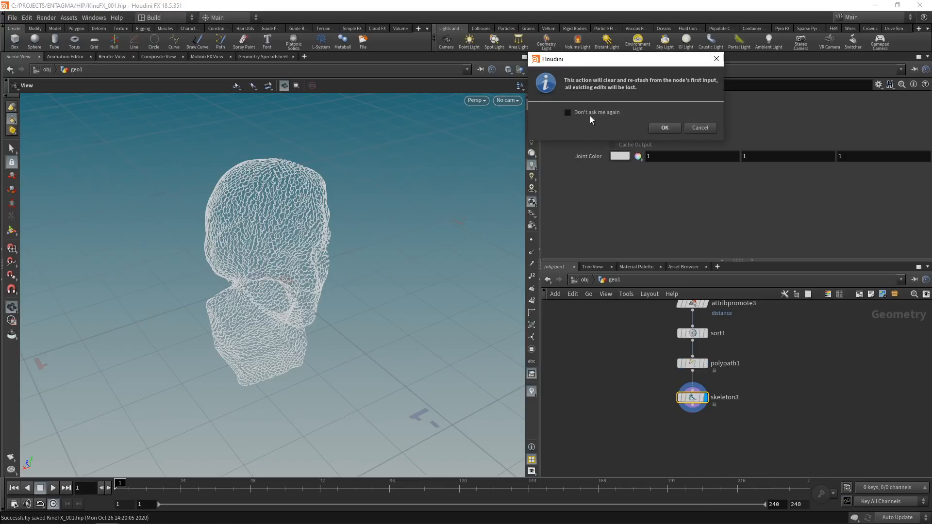
pyautogui.click(664, 127)
pyautogui.middleClick(680, 396)
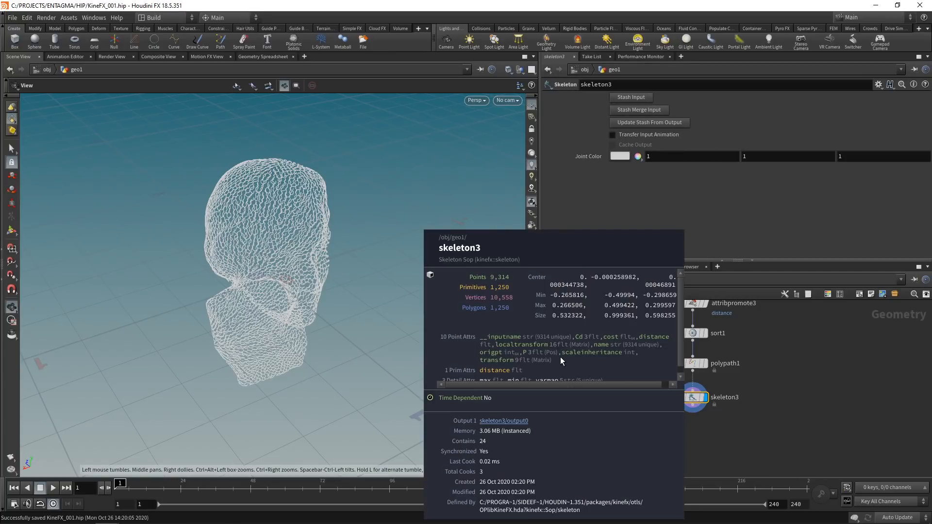
# Step: Copy the Rig Attribute Wrangle node from the line setup
pyautogui.scroll(-4, 634, 372)
pyautogui.moveTo(634, 371); pyautogui.dragTo(674, 422, button='middle')
pyautogui.scroll(-4, 674, 421)
pyautogui.scroll(6, 643, 403)
pyautogui.click(682, 411)
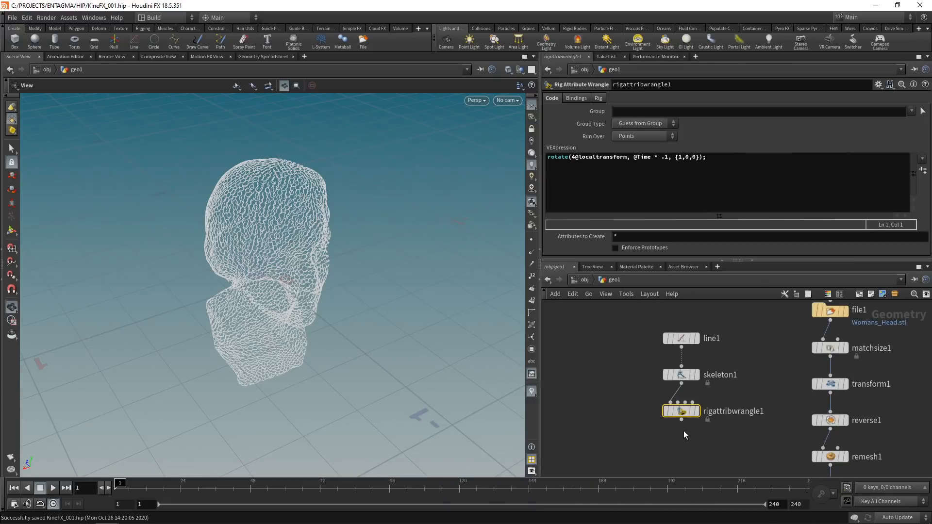
pyautogui.hotkey('ctrl', 'c')
# Step: Paste the Rig Attribute Wrangle below the bust's Skeleton node, wire it to the skeleton and display its output
pyautogui.moveTo(757, 406); pyautogui.dragTo(729, 272, button='middle')
pyautogui.moveTo(736, 418); pyautogui.dragTo(721, 211, button='middle')
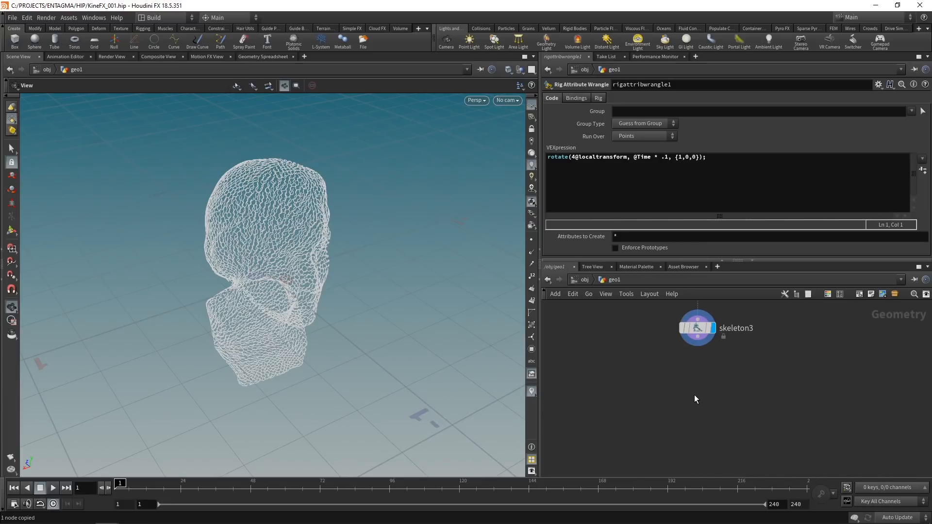
pyautogui.hotkey('ctrl', 'v')
pyautogui.click(698, 335)
pyautogui.click(683, 386)
pyautogui.hotkey('ctrl', 's')
pyautogui.click(710, 395)
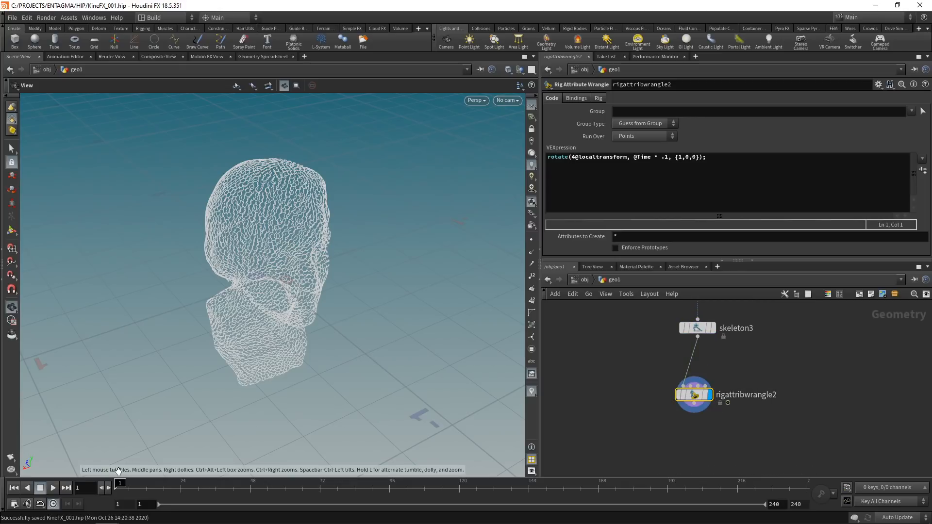
# Step: Play the bust's rotation animation, review the wrangle's {1,0,0} axis and return to frame 1
pyautogui.click(53, 488)
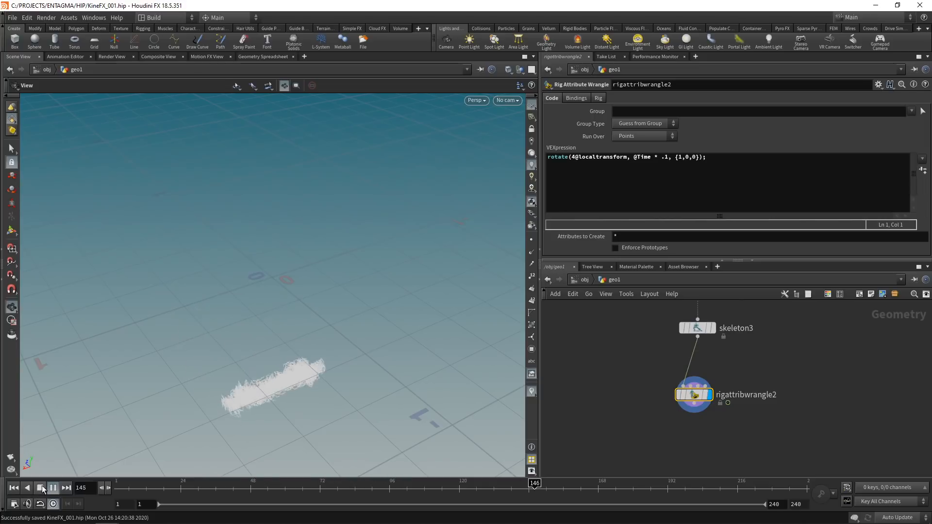
pyautogui.click(41, 487)
pyautogui.moveTo(603, 489); pyautogui.dragTo(127, 496)
pyautogui.moveTo(676, 157); pyautogui.dragTo(702, 156)
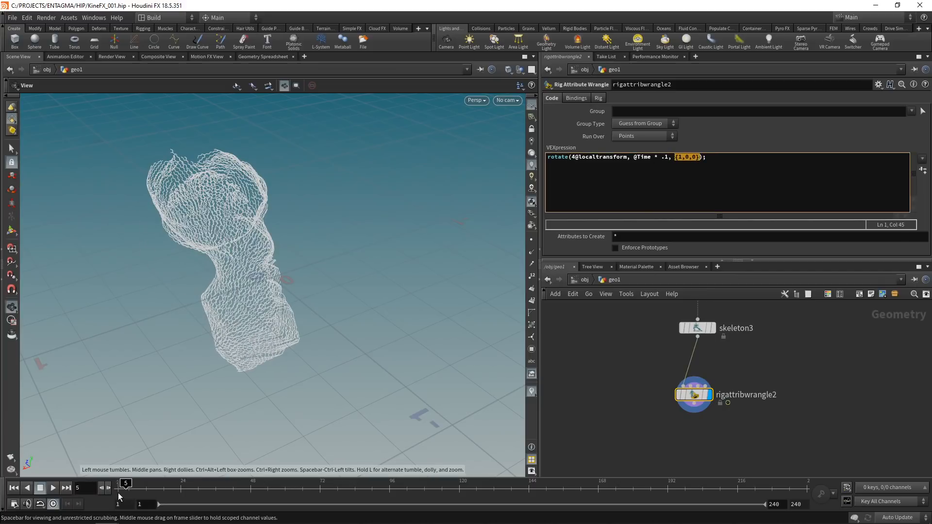
pyautogui.moveTo(125, 486); pyautogui.dragTo(115, 486)
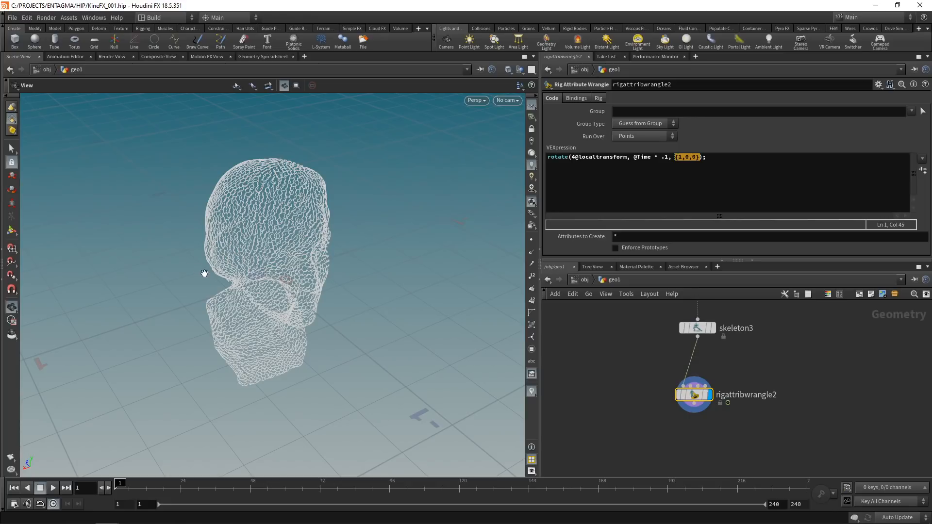
# Step: Examine the bust's curves up close and check the PolyPath node's attributes
pyautogui.moveTo(214, 254); pyautogui.dragTo(304, 255, button='right')
pyautogui.moveTo(305, 255); pyautogui.dragTo(348, 228)
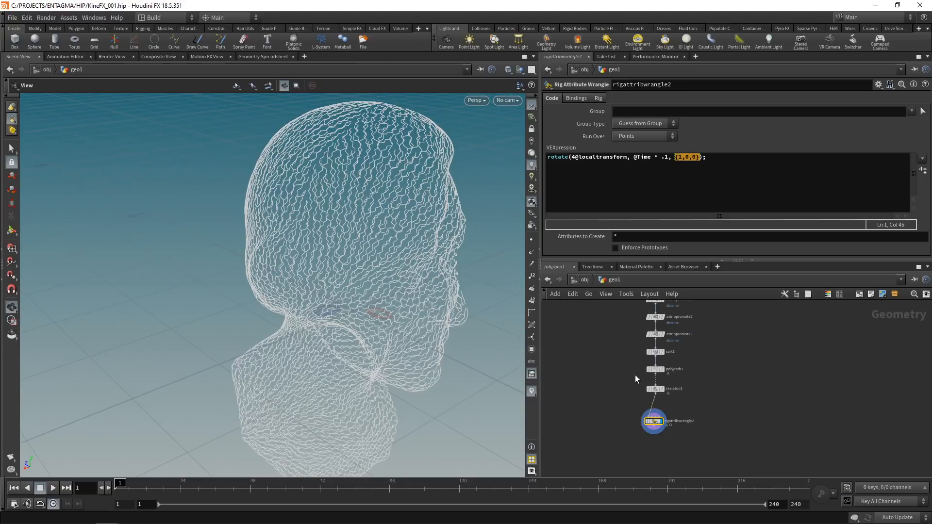
pyautogui.scroll(2, 635, 375)
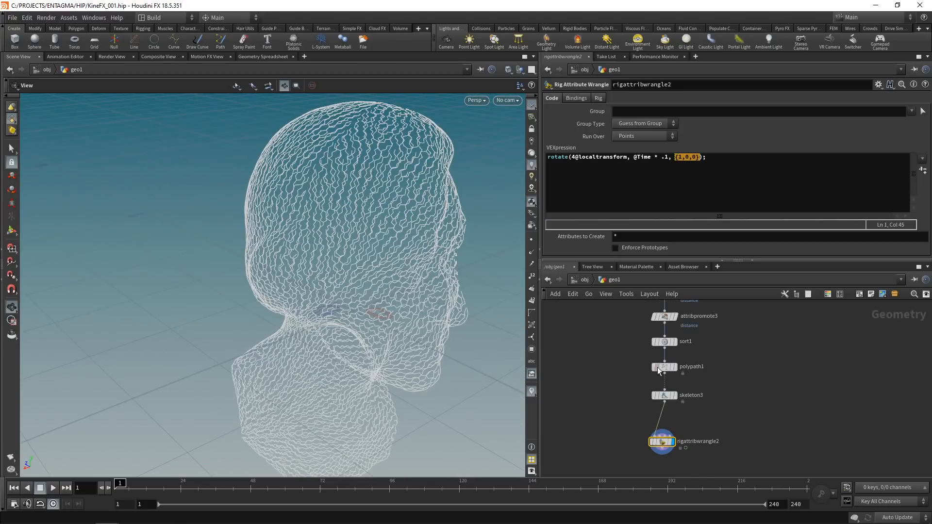
pyautogui.middleClick(667, 367)
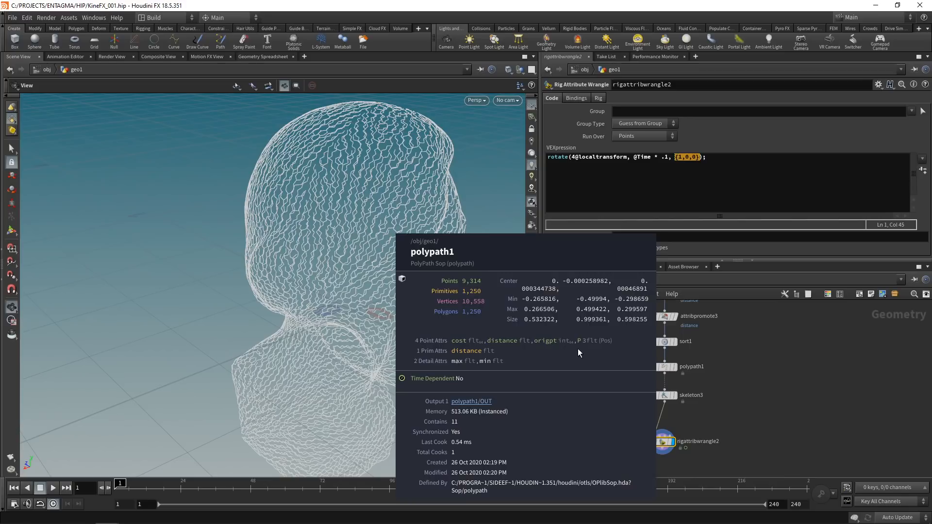
# Step: Move the bust's Skeleton and Rig Attribute Wrangle nodes down to make room below the PolyPath node
pyautogui.keyDown('shift'); pyautogui.click(664, 396); pyautogui.keyUp('shift')
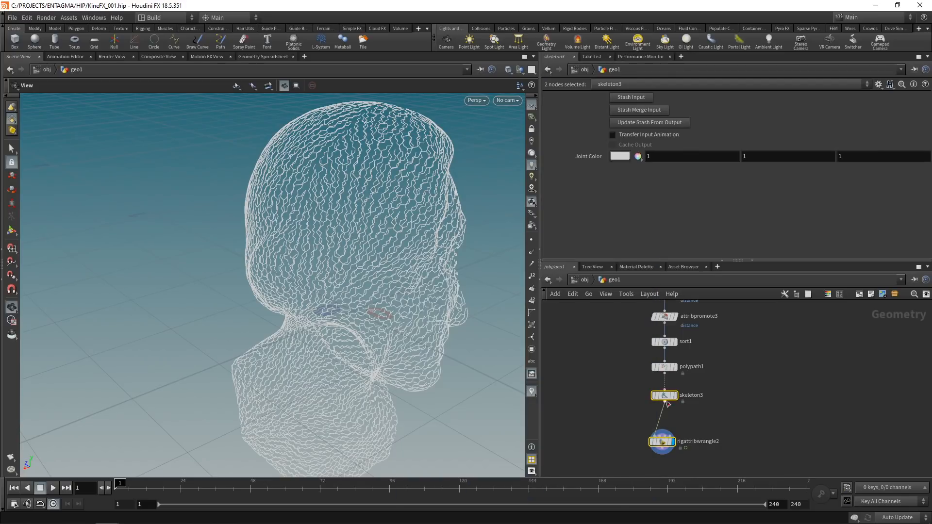
pyautogui.moveTo(662, 397); pyautogui.dragTo(663, 431)
pyautogui.scroll(2, 701, 388)
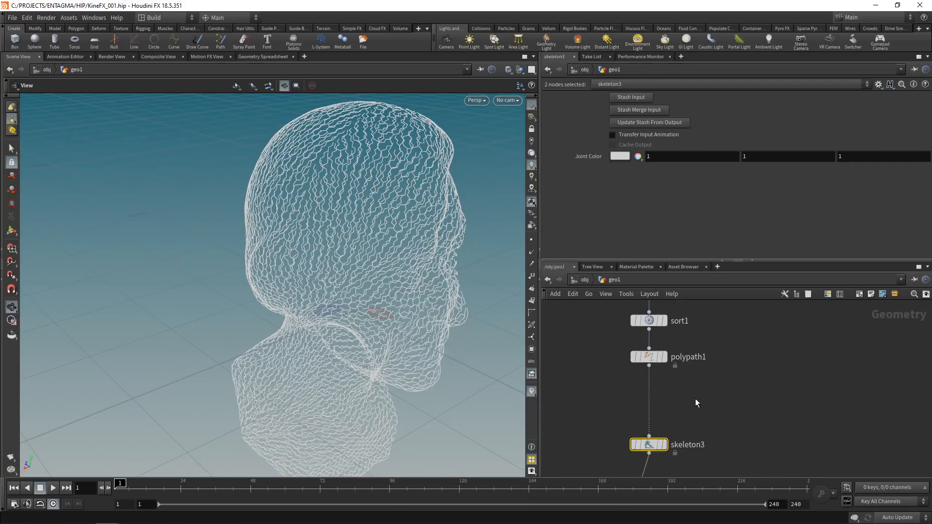
# Step: Place a Resample node between the PolyPath and Skeleton nodes
pyautogui.click(690, 412)
pyautogui.press('Tab')
pyautogui.write('resample')
pyautogui.press('Return')
pyautogui.click(672, 366)
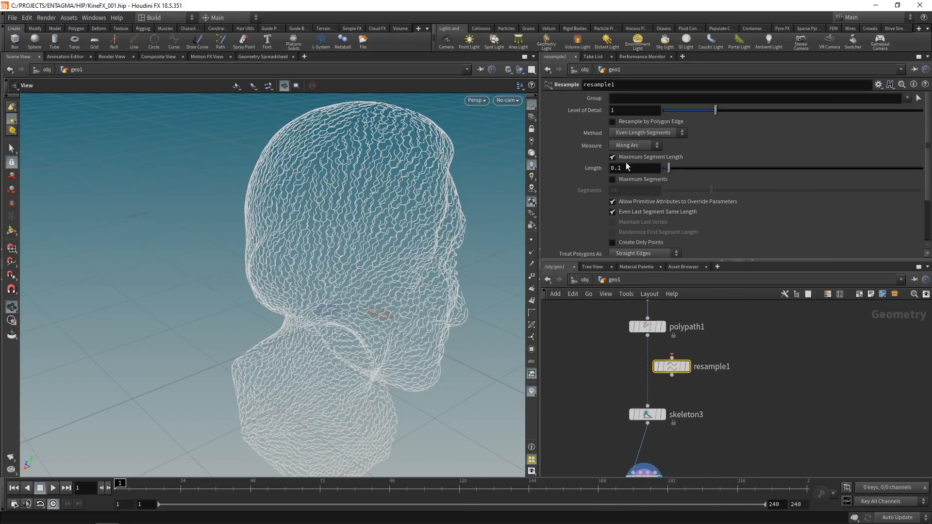